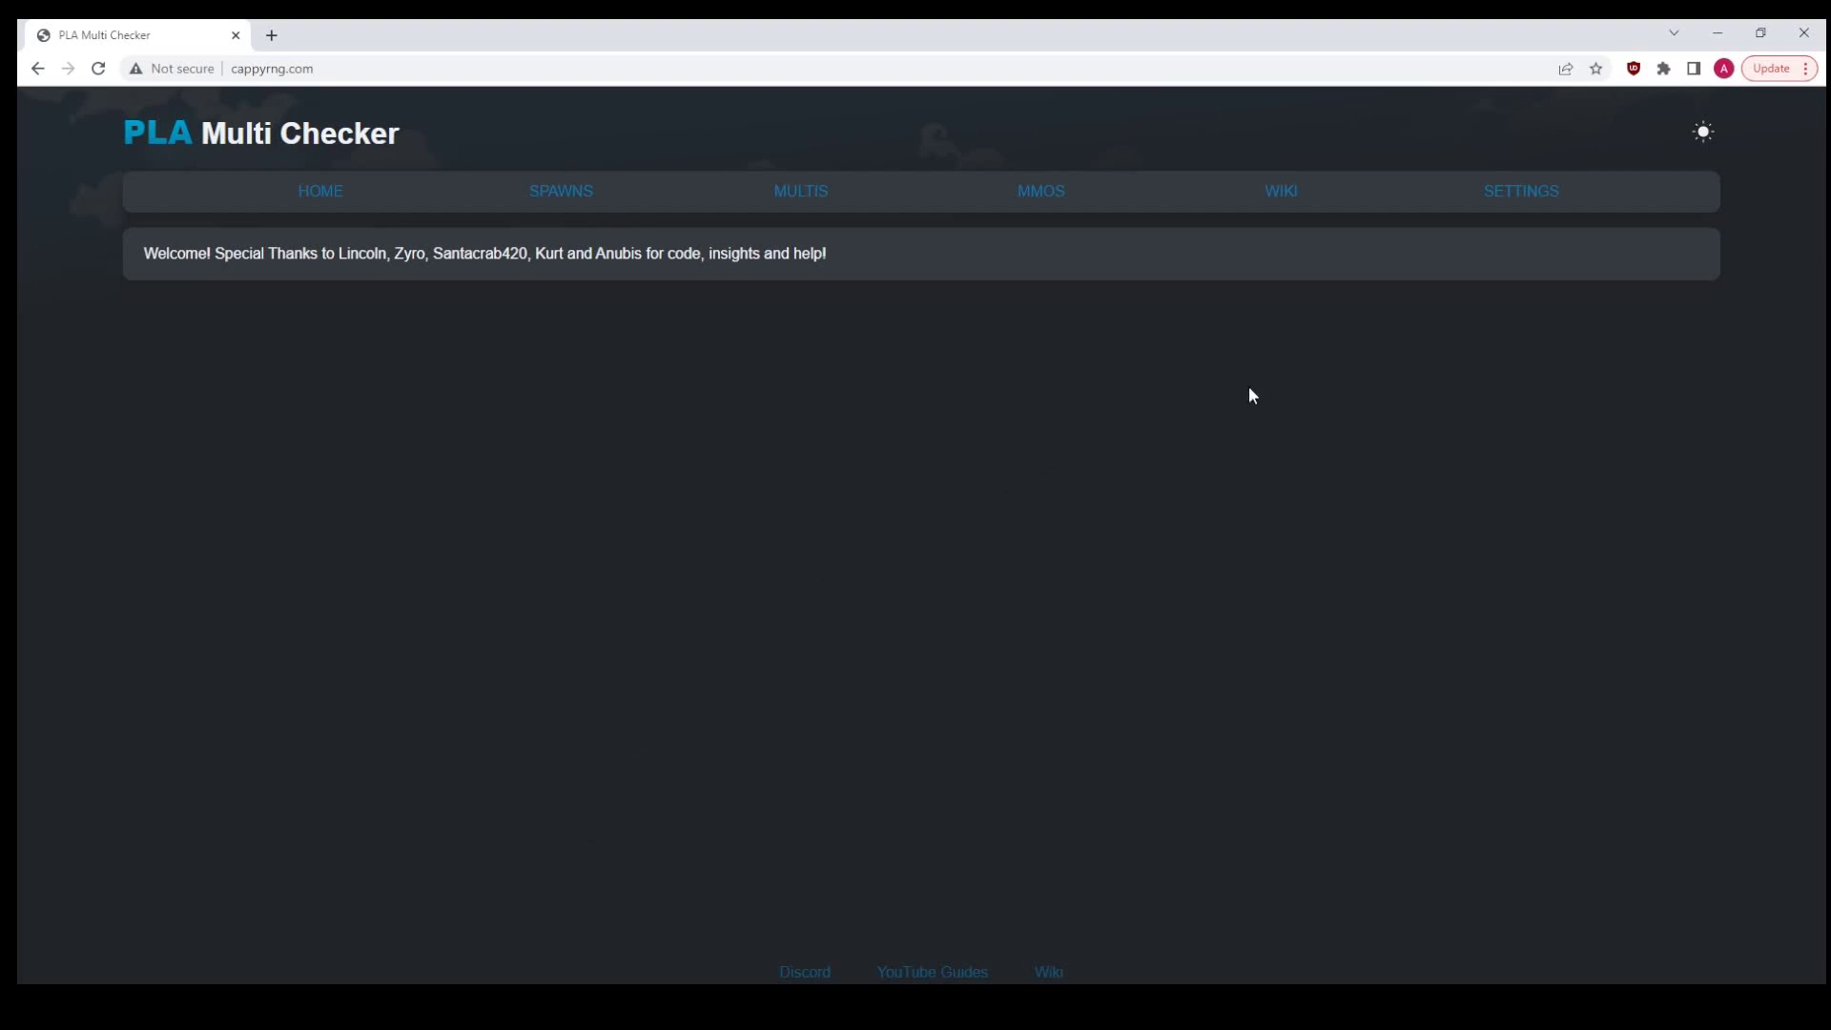
- Open the Settings page and tick the Shiny Charm option
left_click(1551, 200)
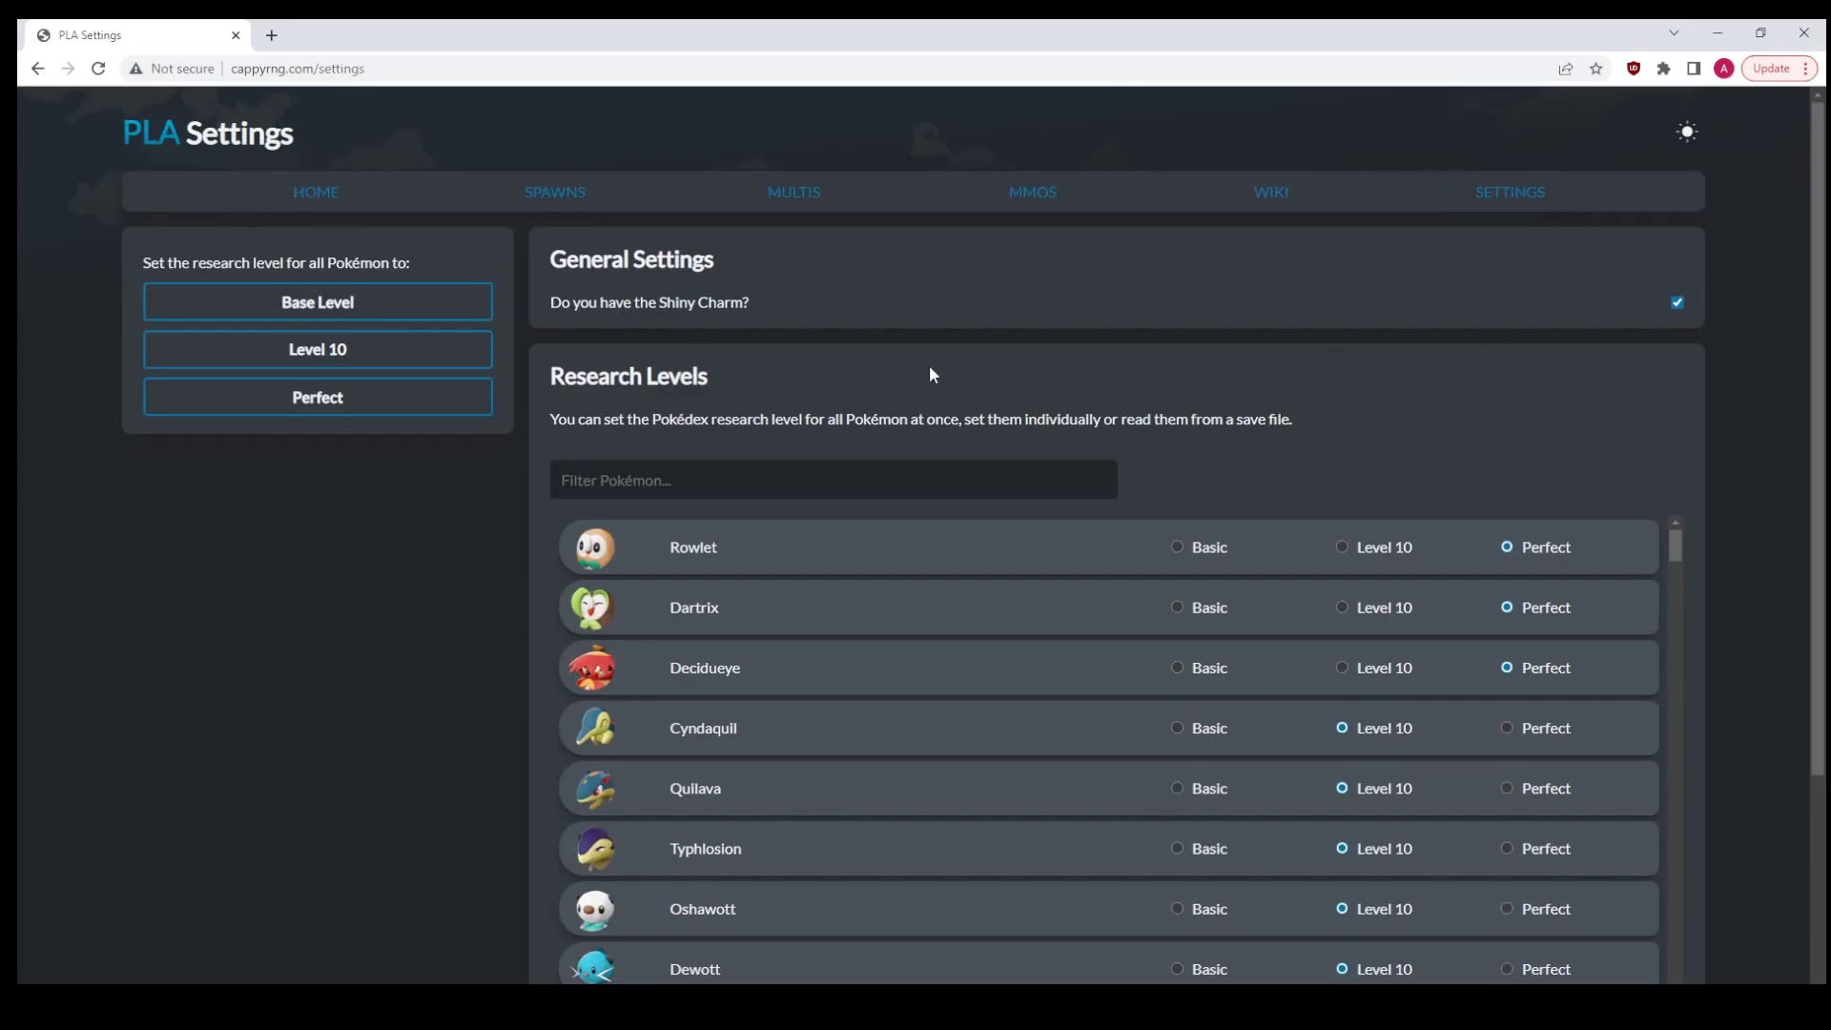
scroll(1101, 448, "down", 10)
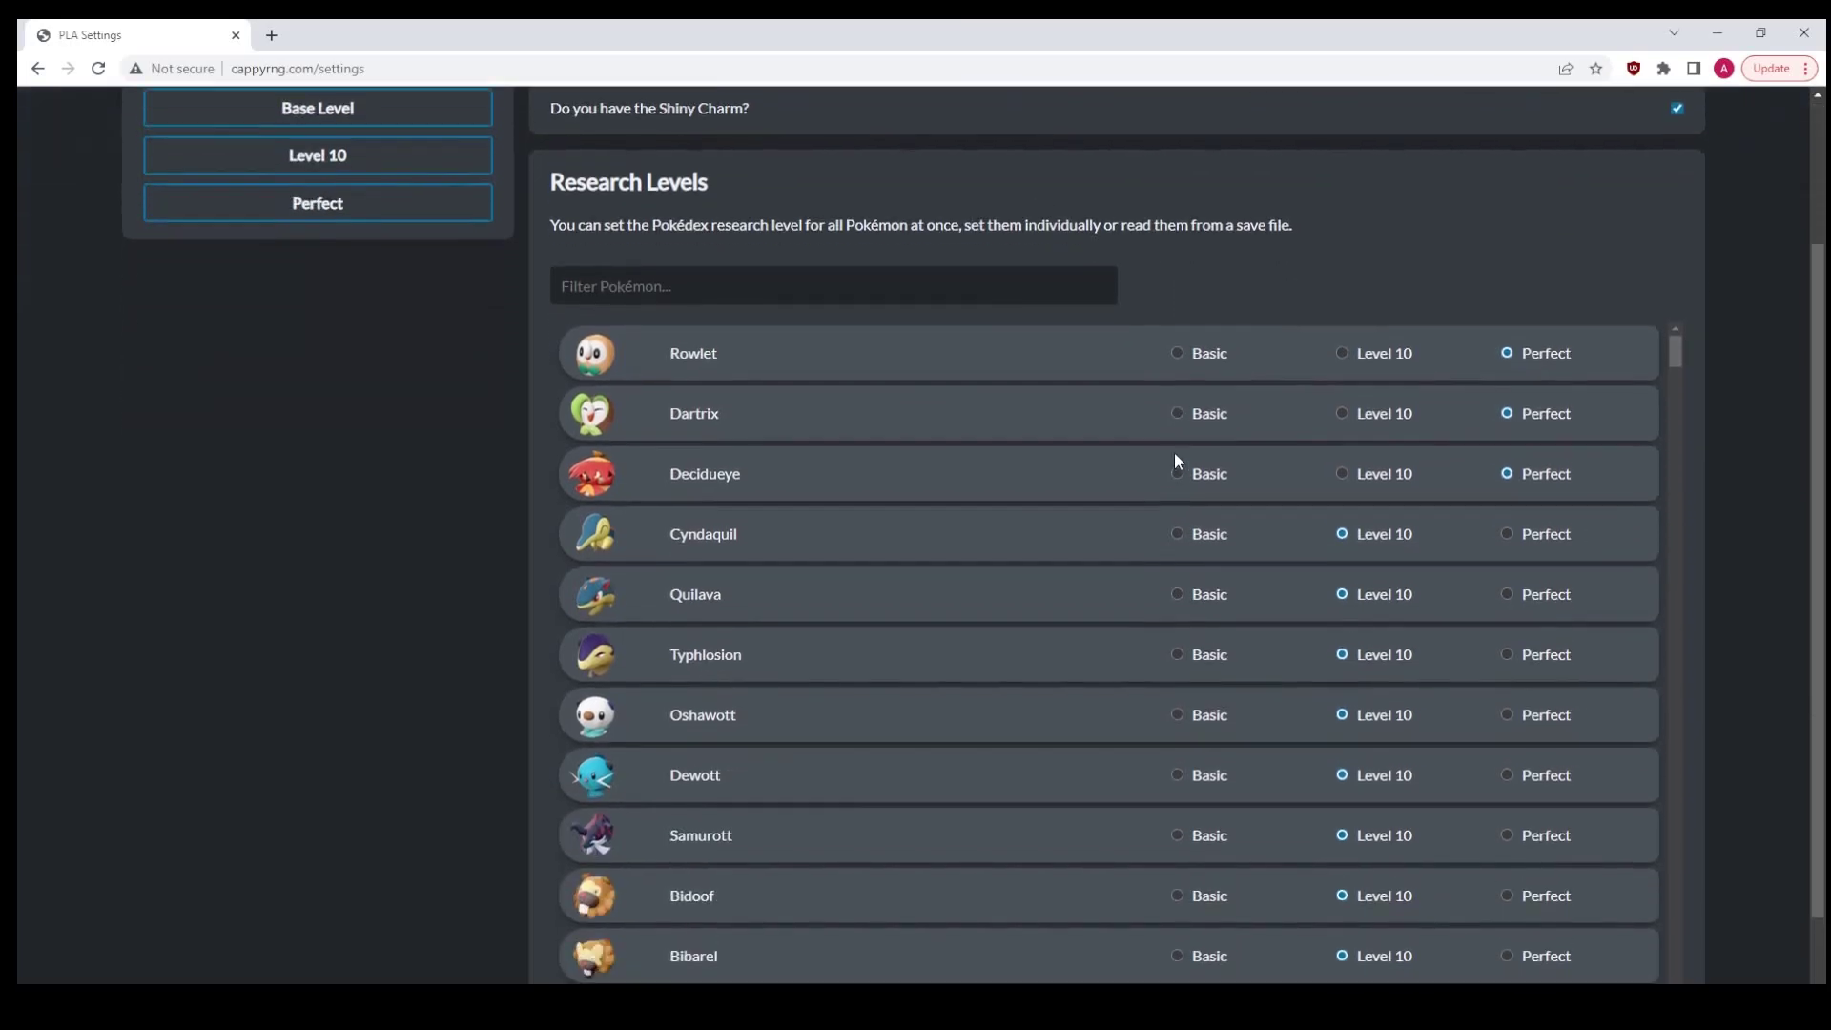
scroll(1106, 523, "down", 7)
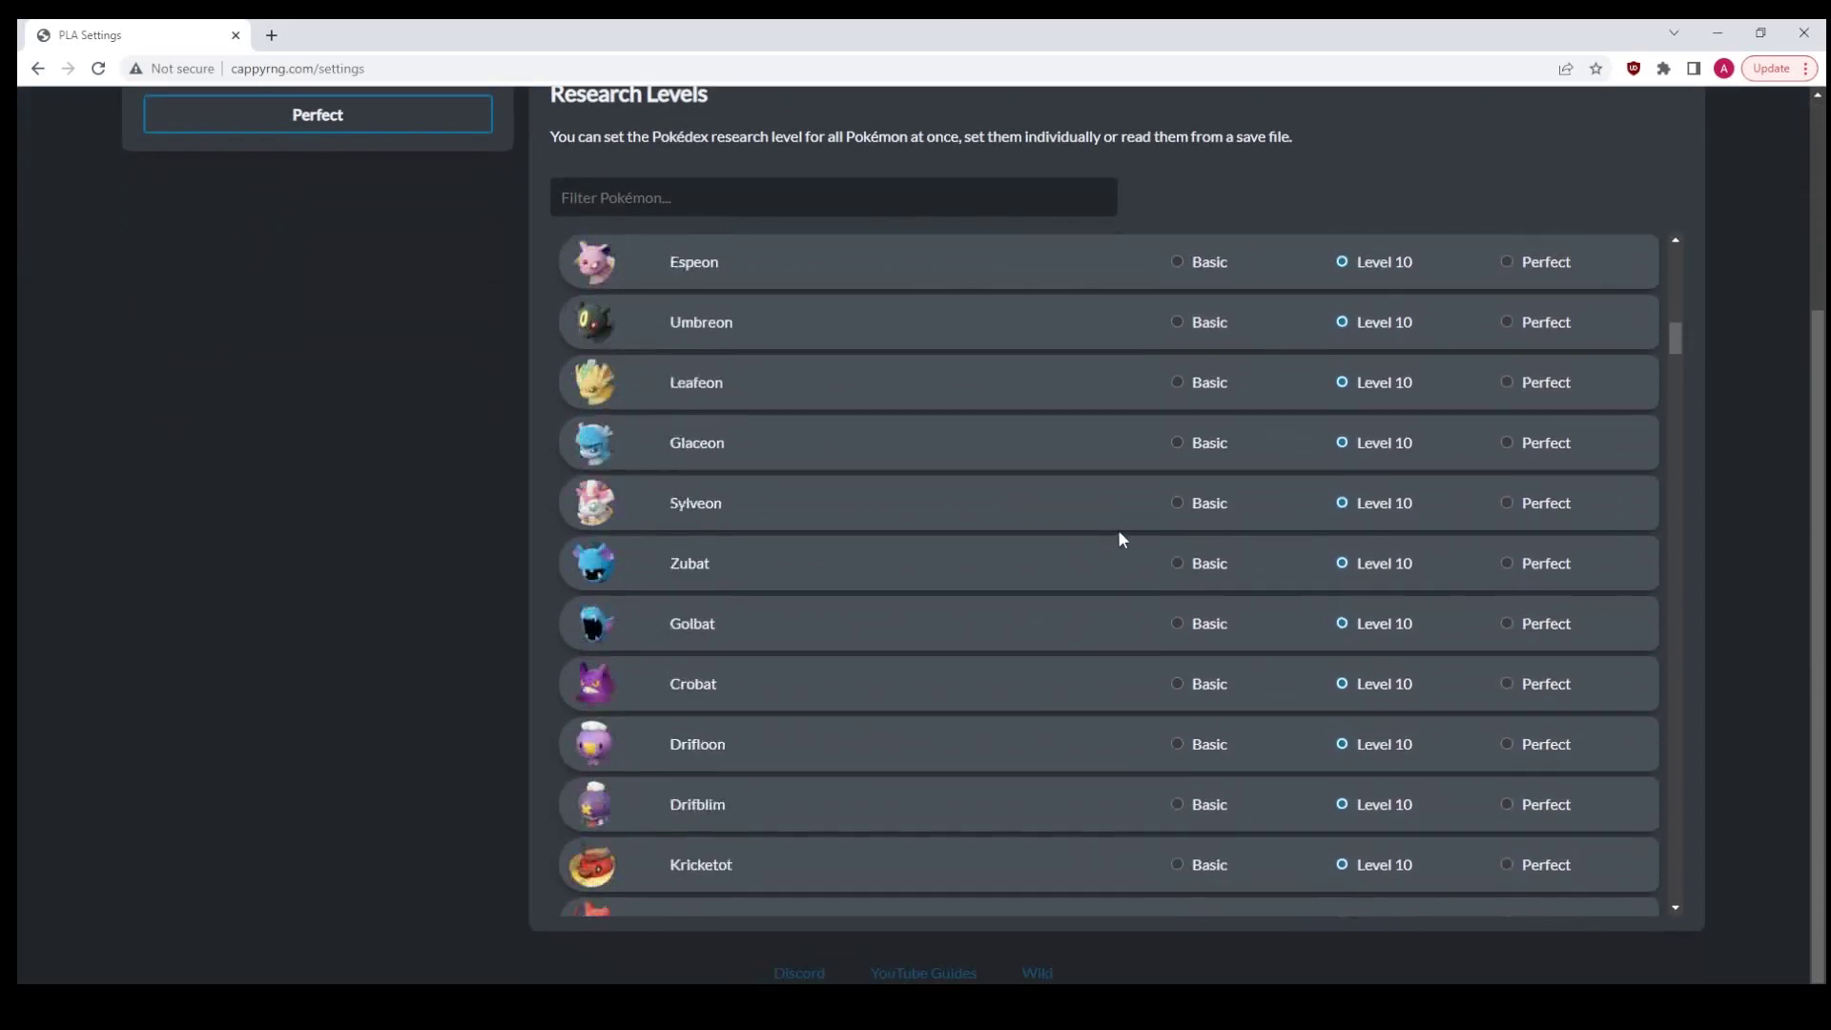
scroll(1266, 637, "up", 15)
scroll(393, 620, "up", 3)
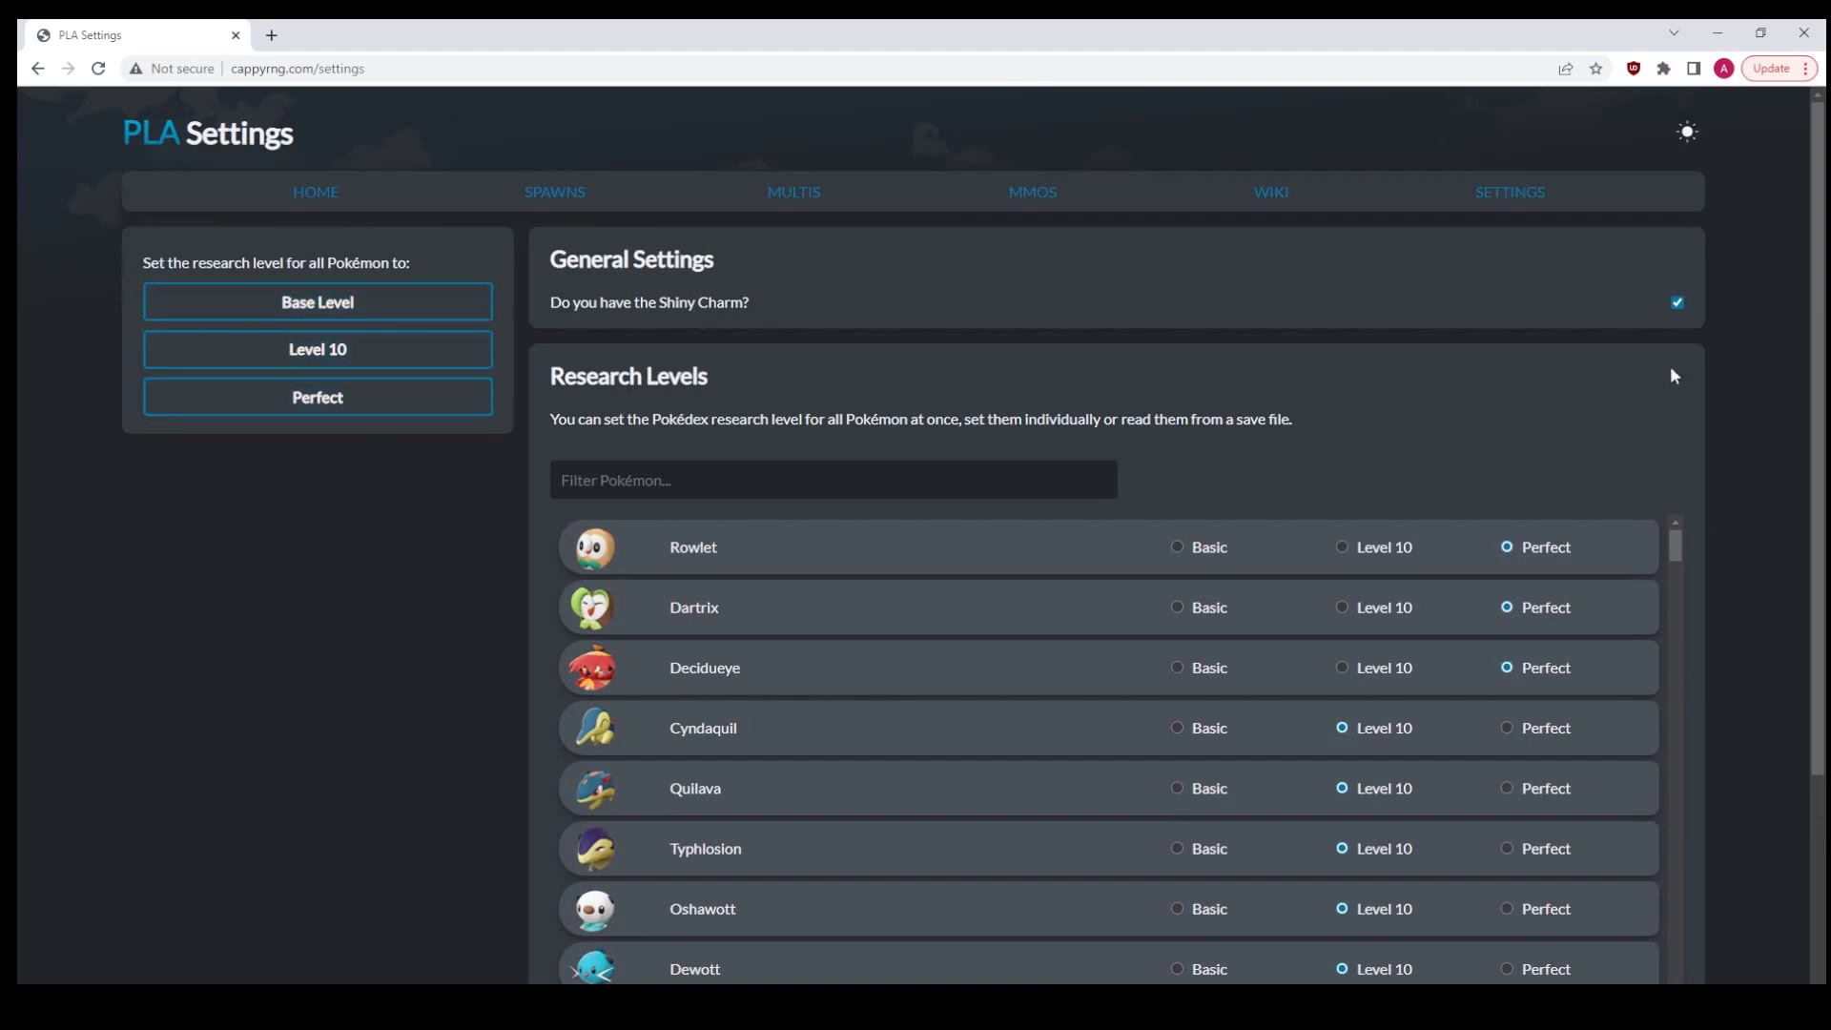
left_click(1677, 302)
scroll(1446, 740, "down", 5)
scroll(1446, 739, "up", 5)
- Toggle Quilava and Cyndaquil research to Perfect, then return both to Level 10
left_click(1505, 788)
left_click(1342, 788)
left_click(1514, 726)
left_click(1339, 729)
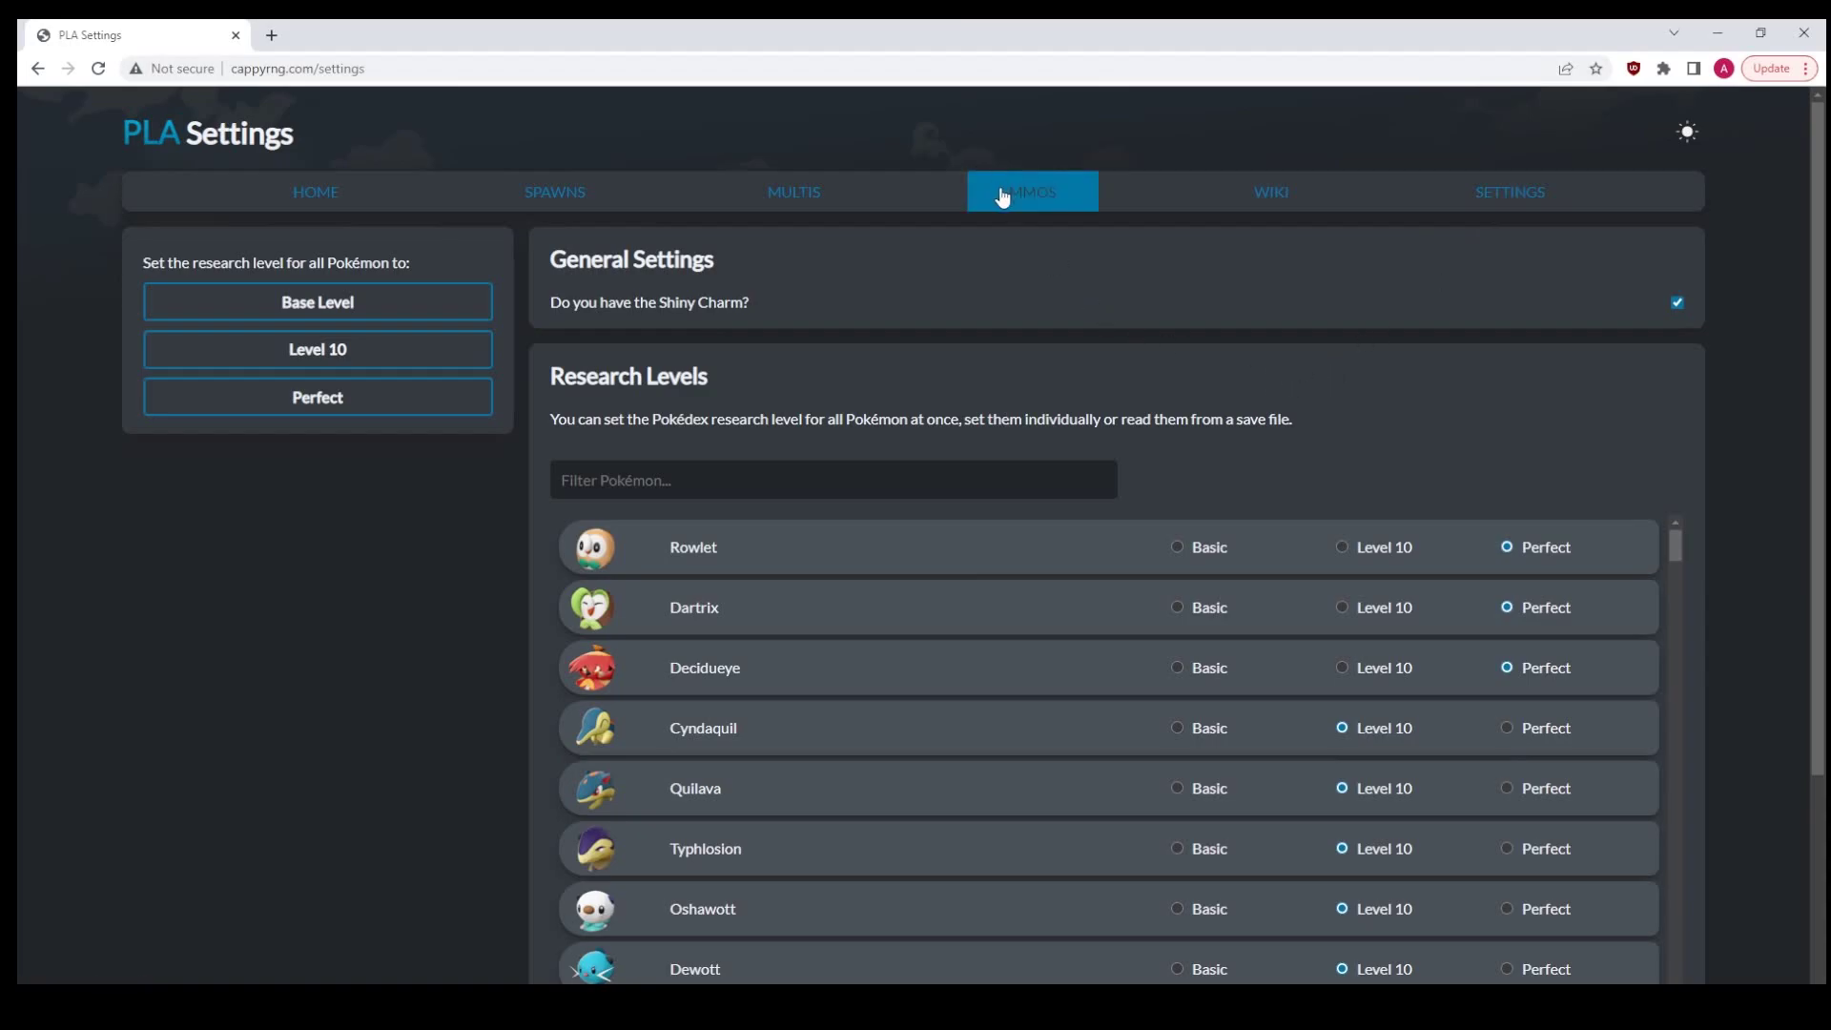
- Open the MULTIS checker and keep Max Advances at 16
left_click(815, 198)
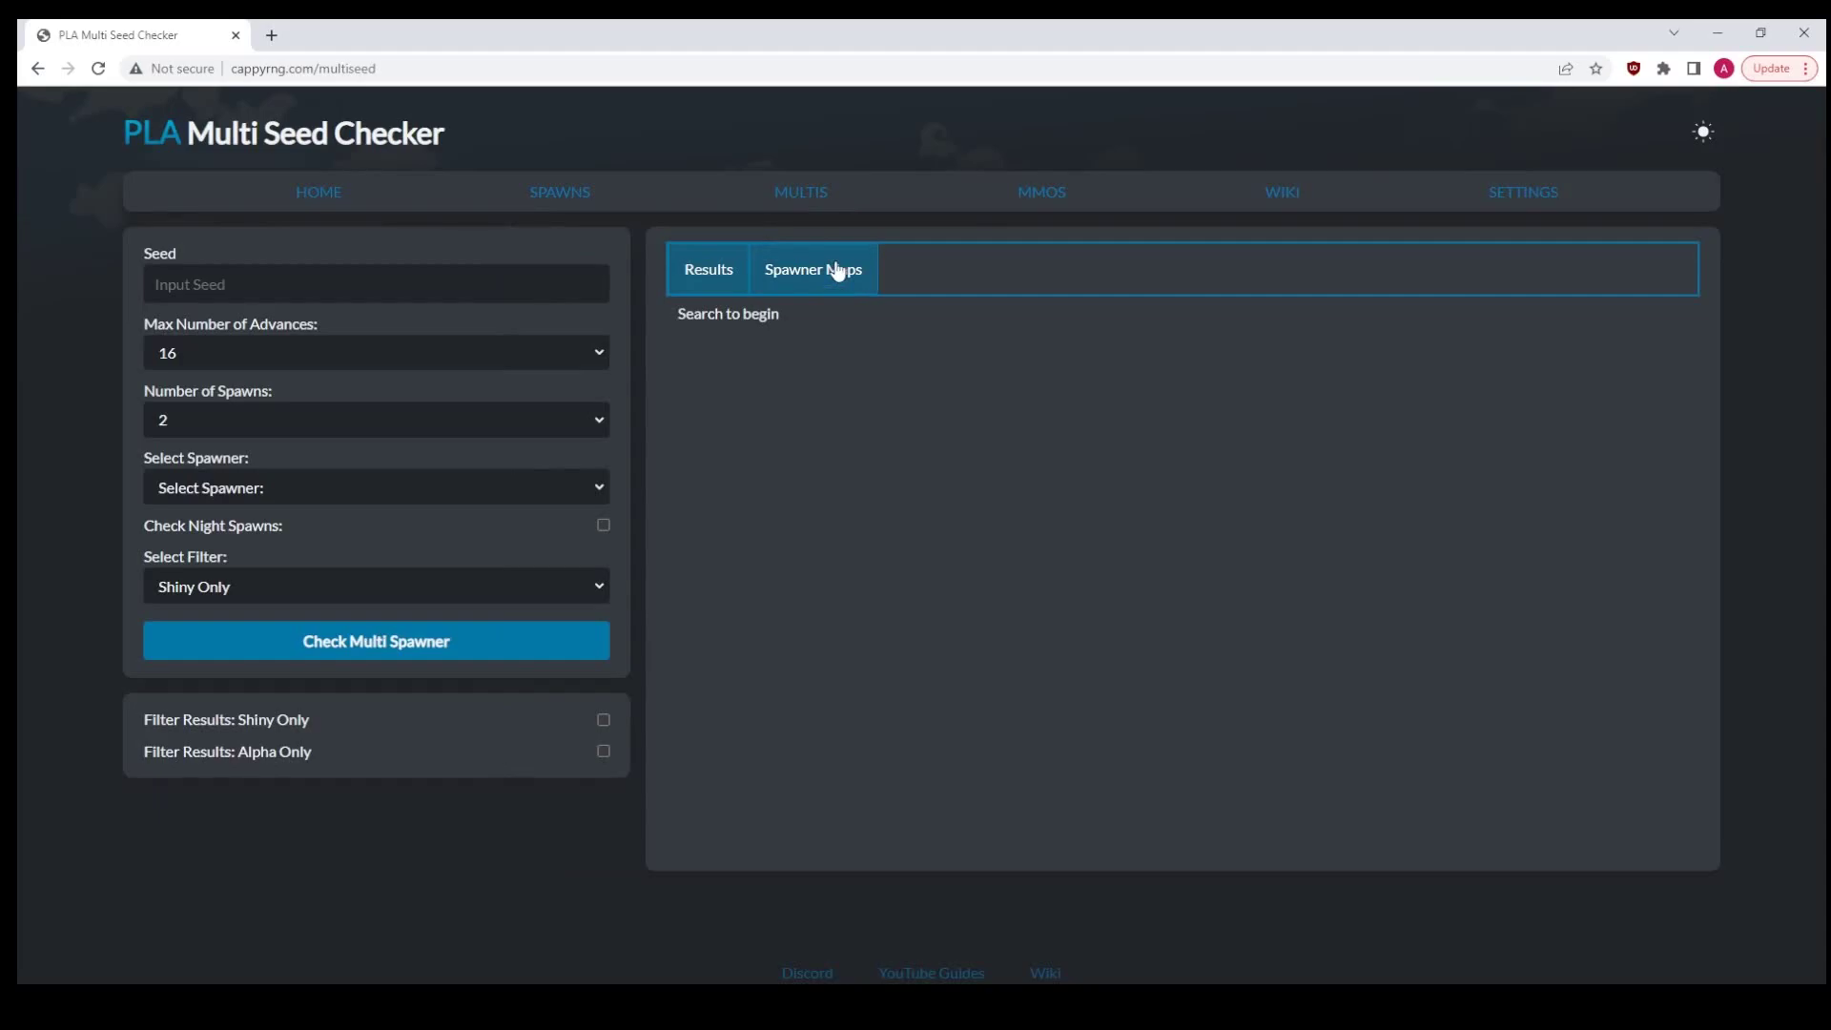
left_click(585, 353)
left_click(576, 353)
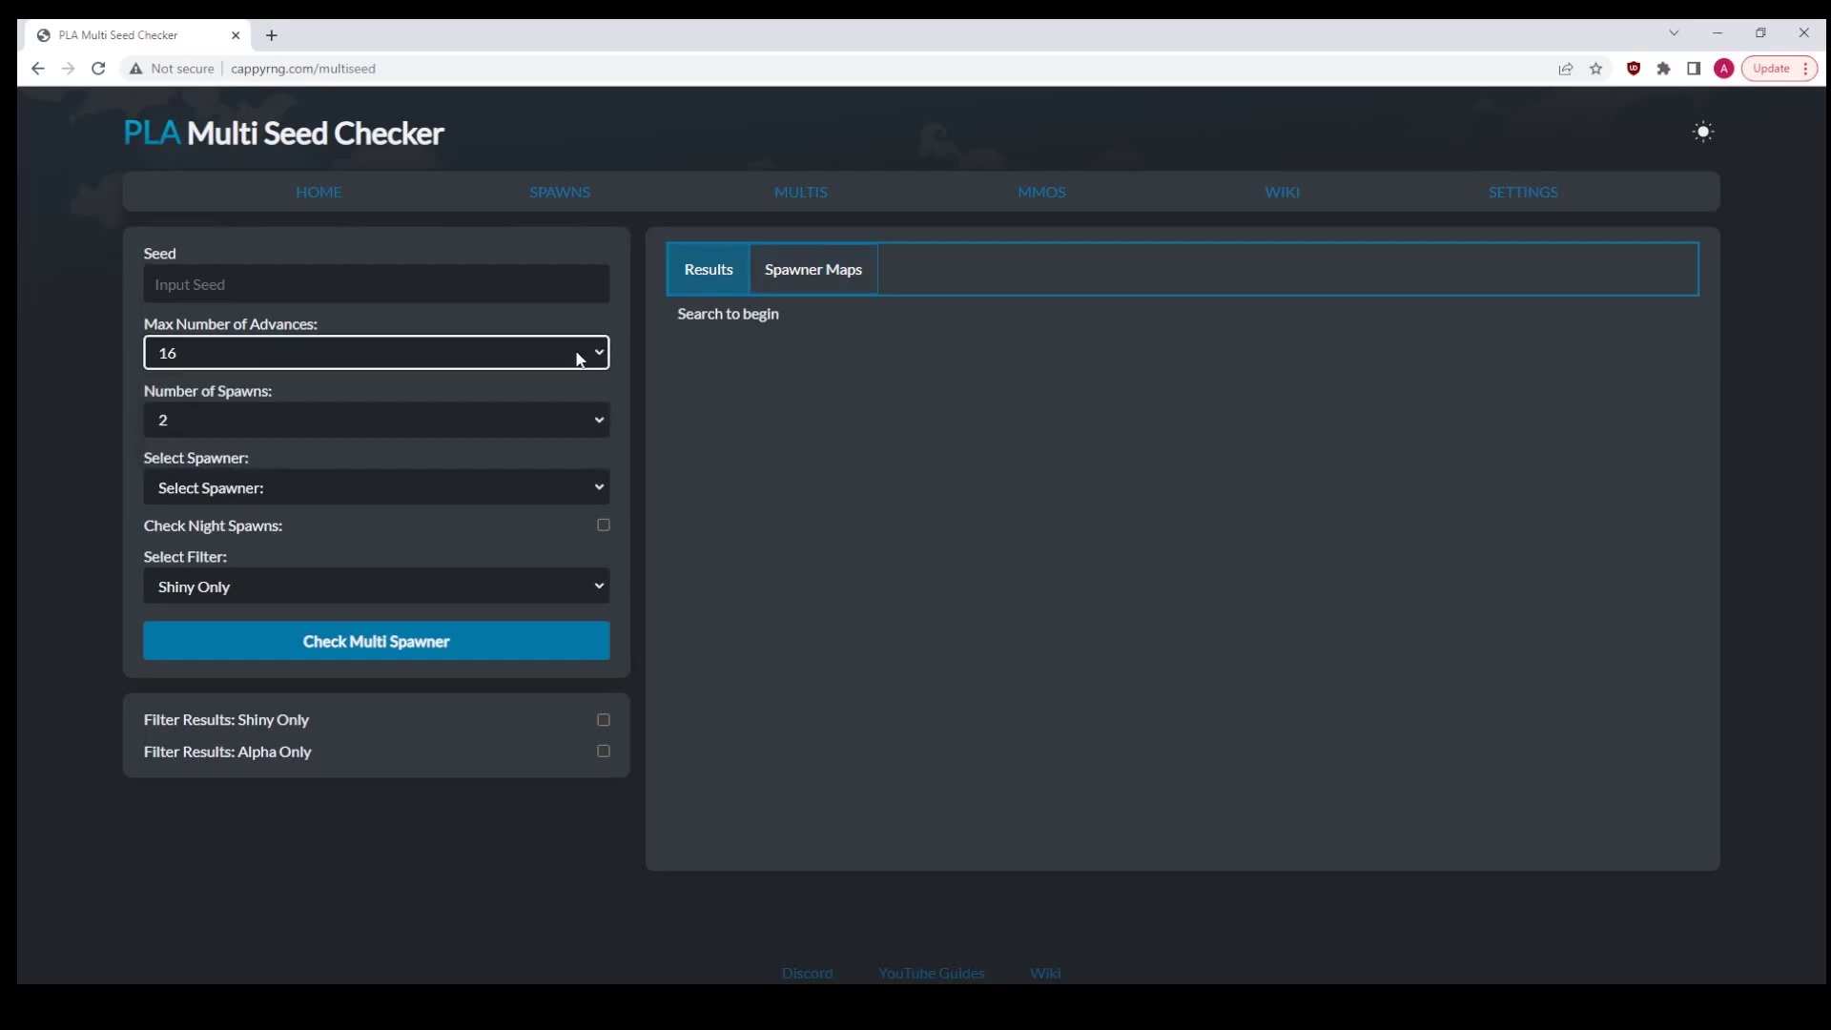
left_click(578, 356)
left_click(388, 458)
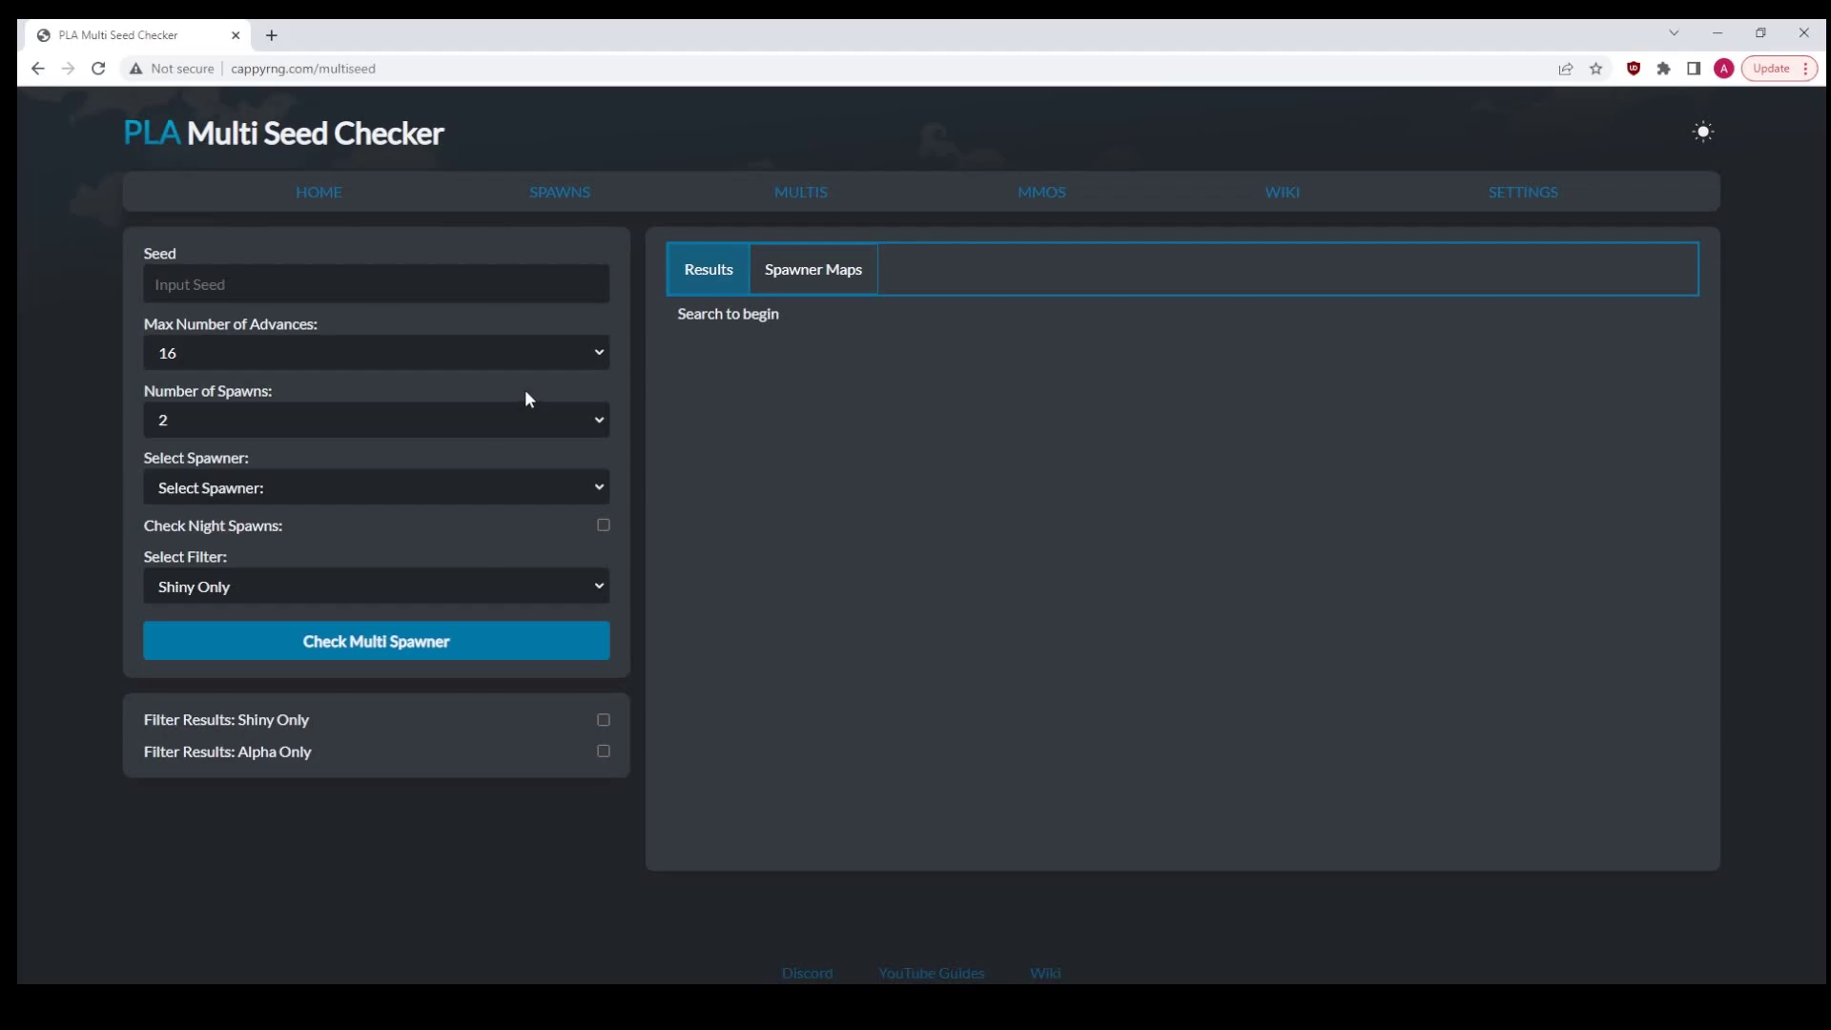
- Browse the Obsidian Fieldlands spawner maps and spawner list without selecting a spawner
left_click(799, 282)
left_click(986, 372)
scroll(1014, 509, "down", 7)
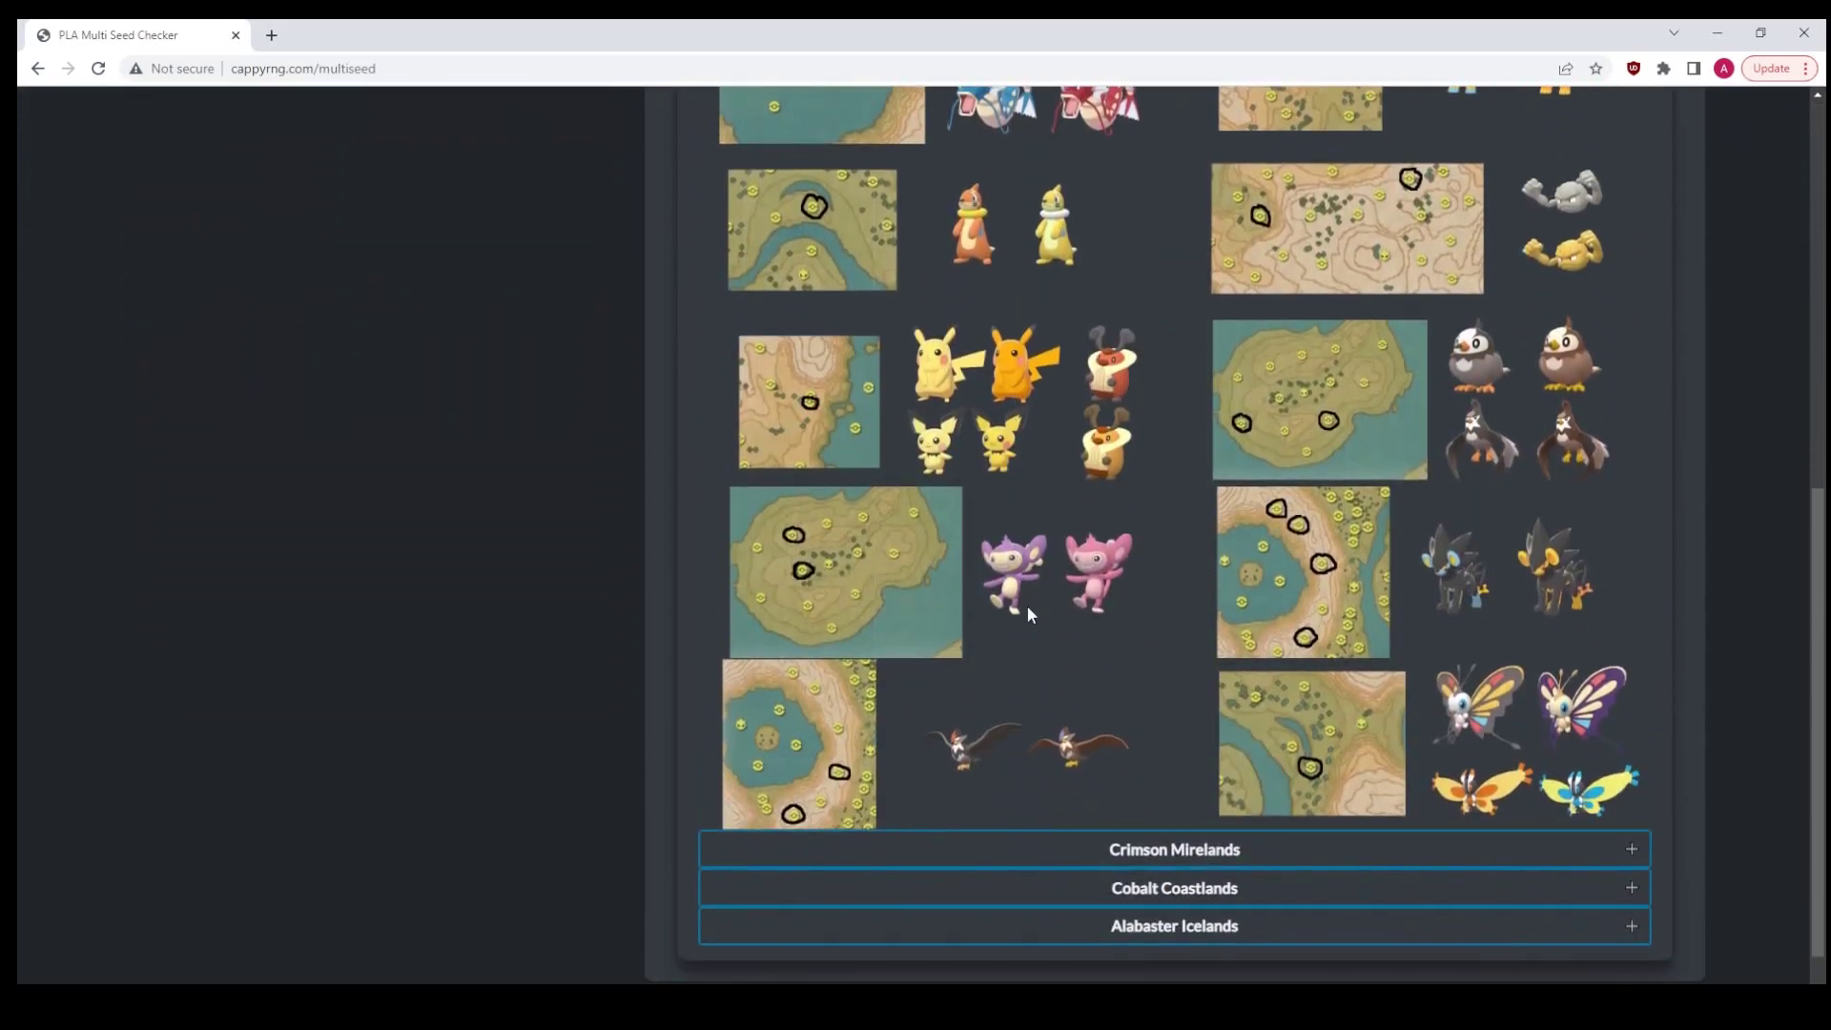
scroll(1632, 810, "up", 10)
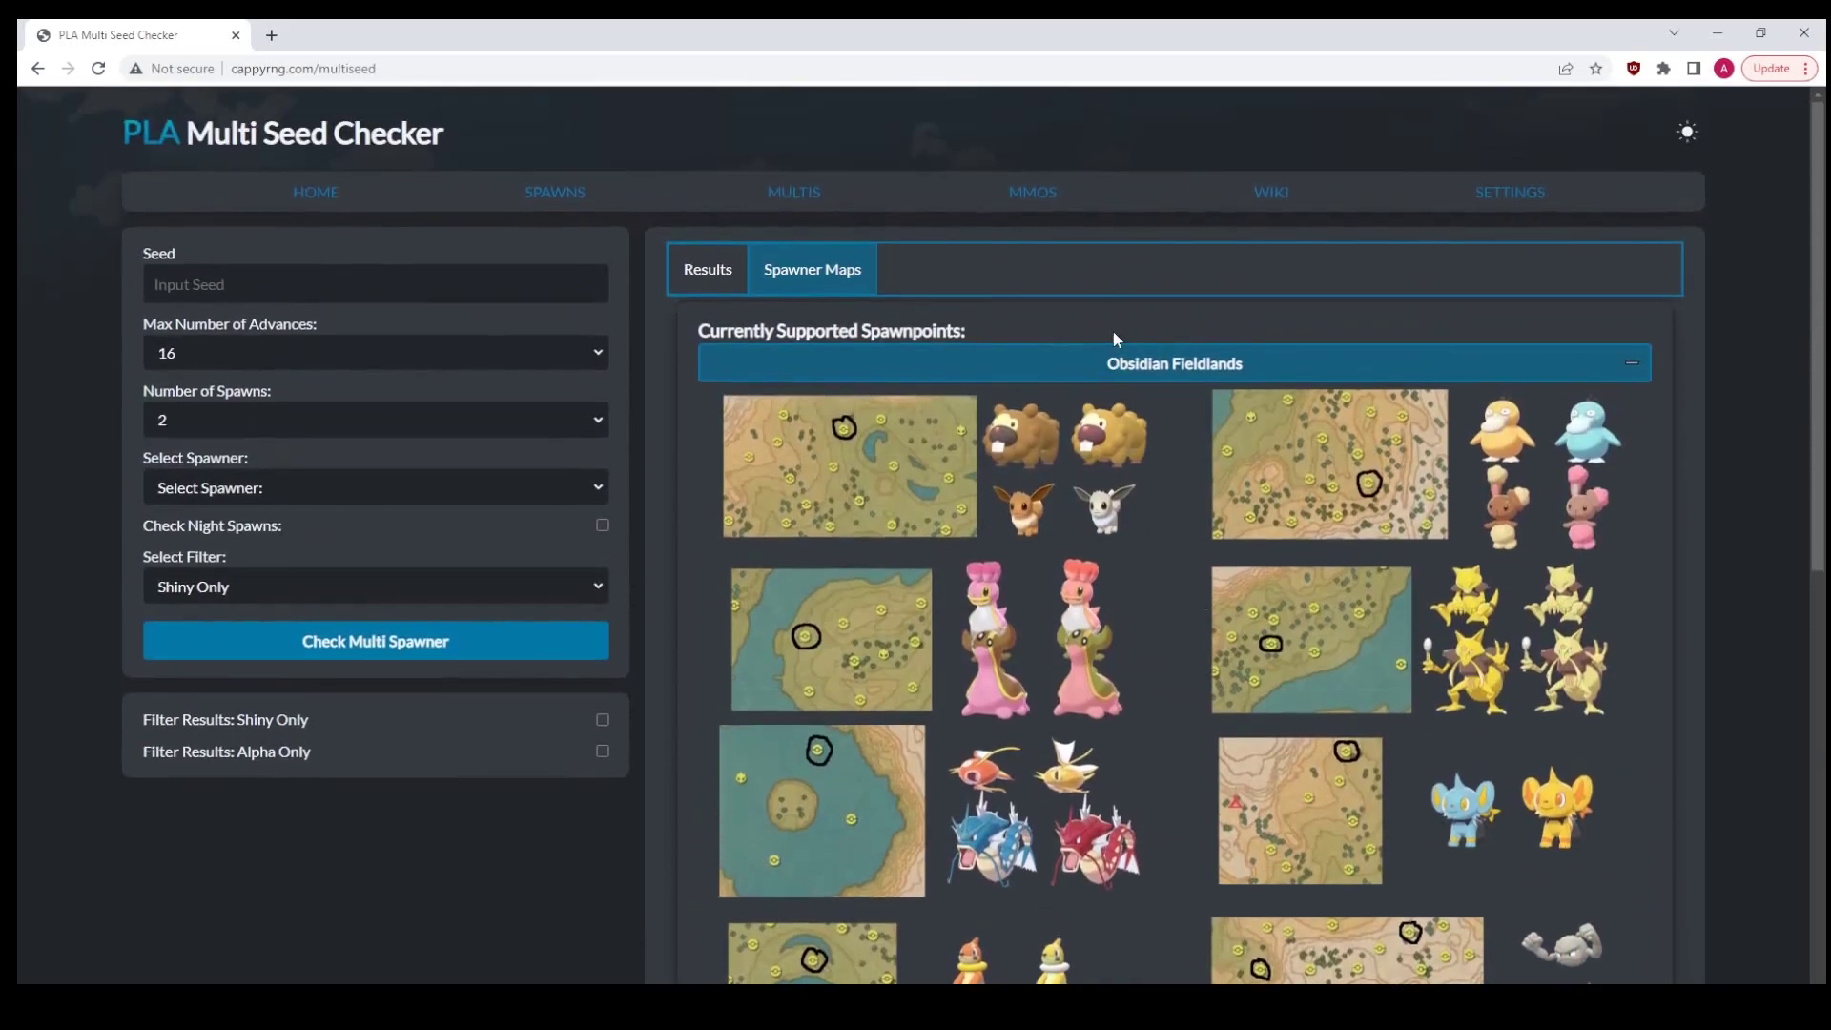
left_click(1112, 360)
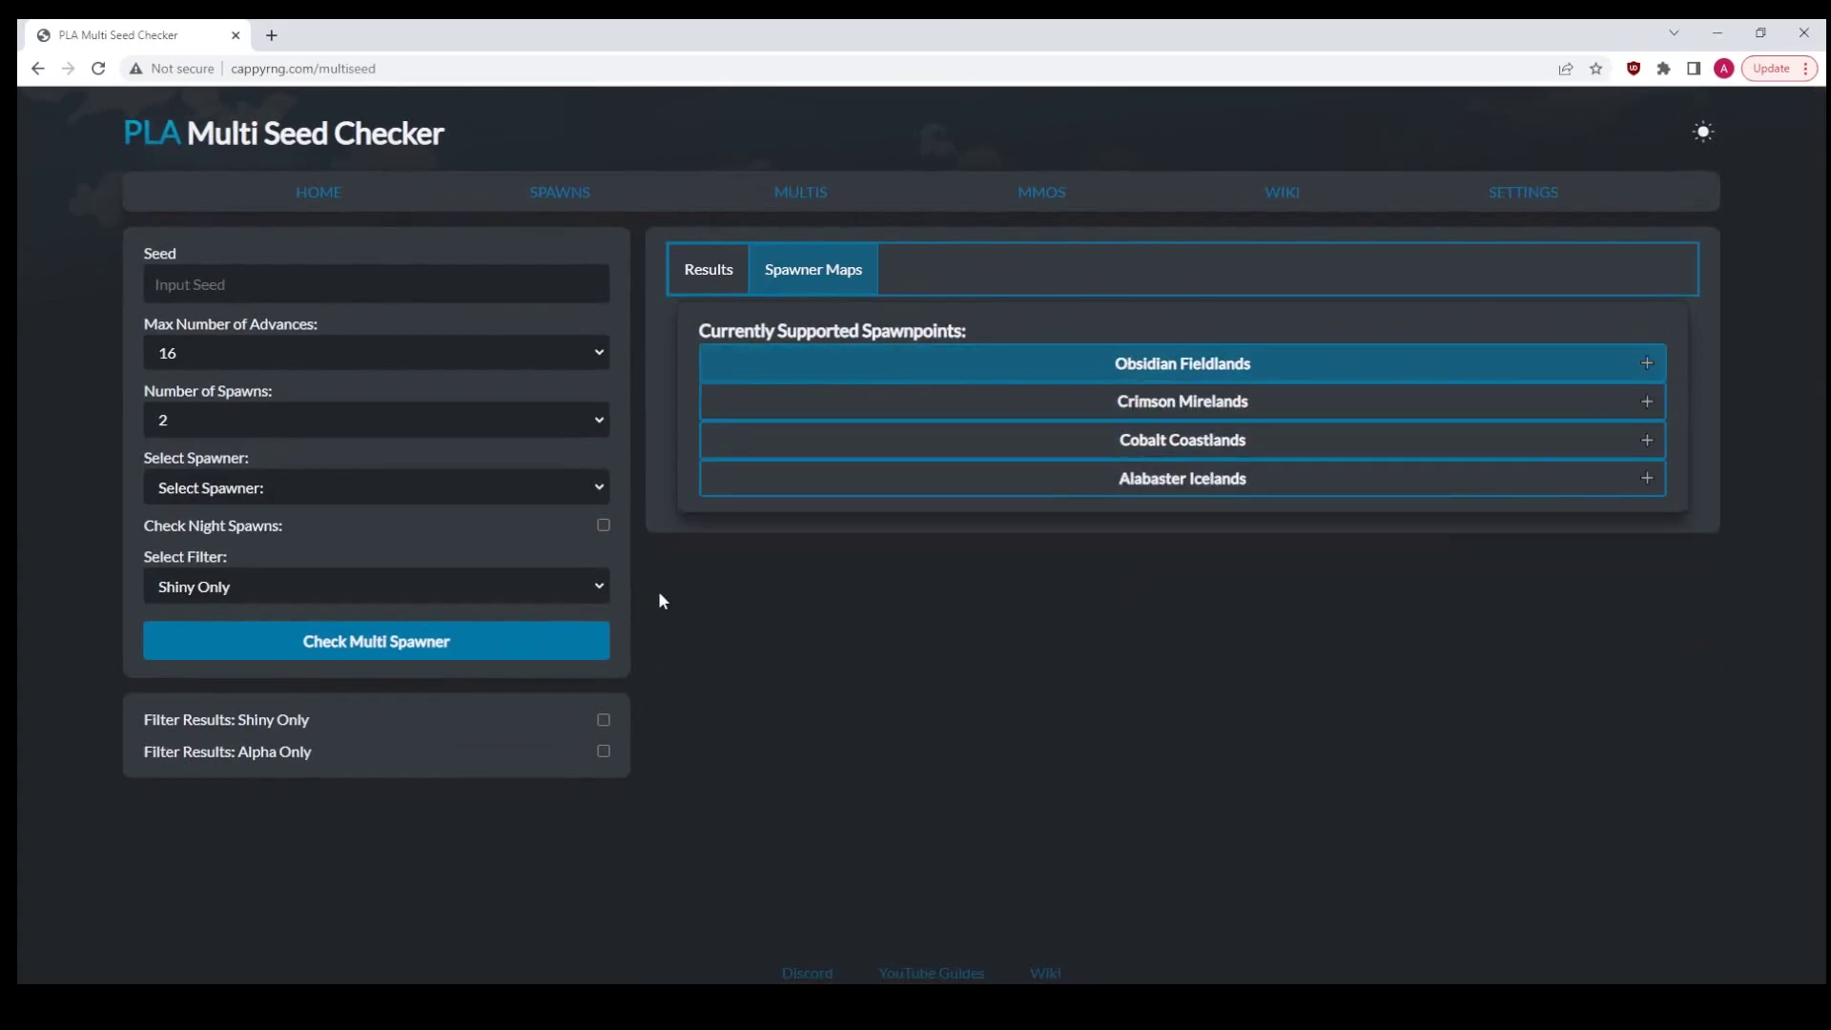
left_click(409, 487)
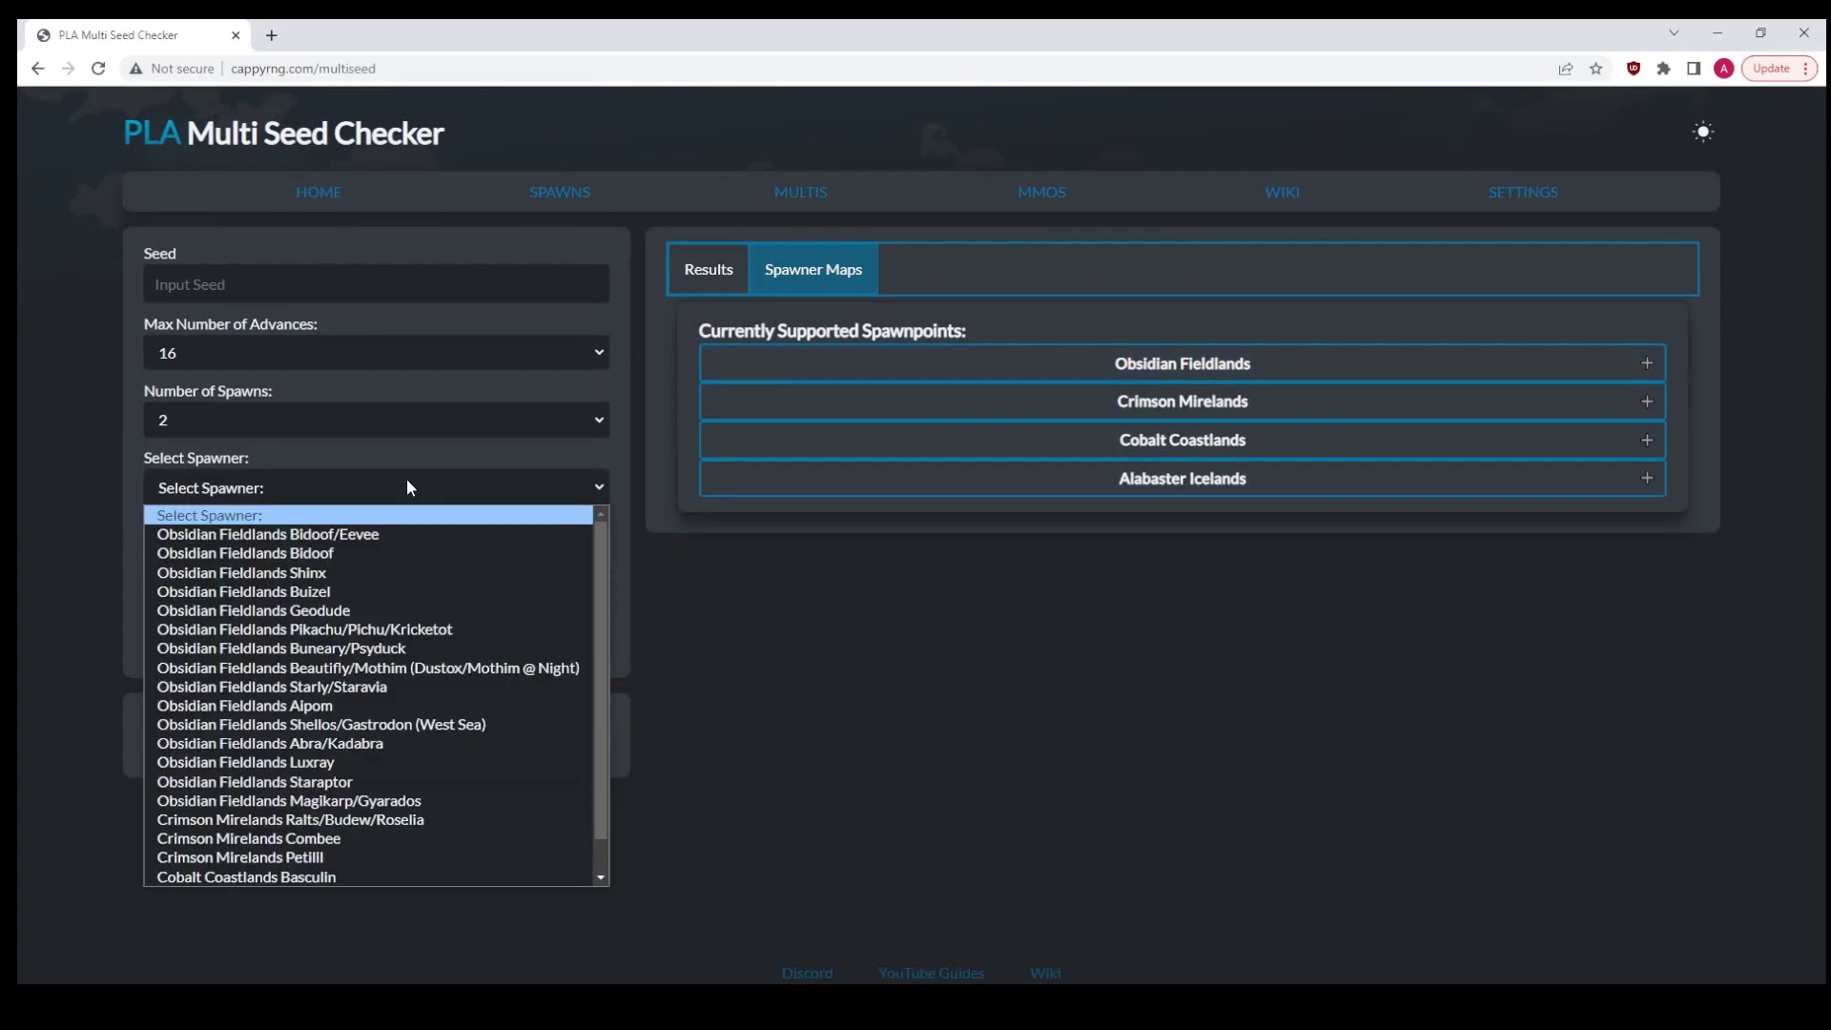
left_click(409, 487)
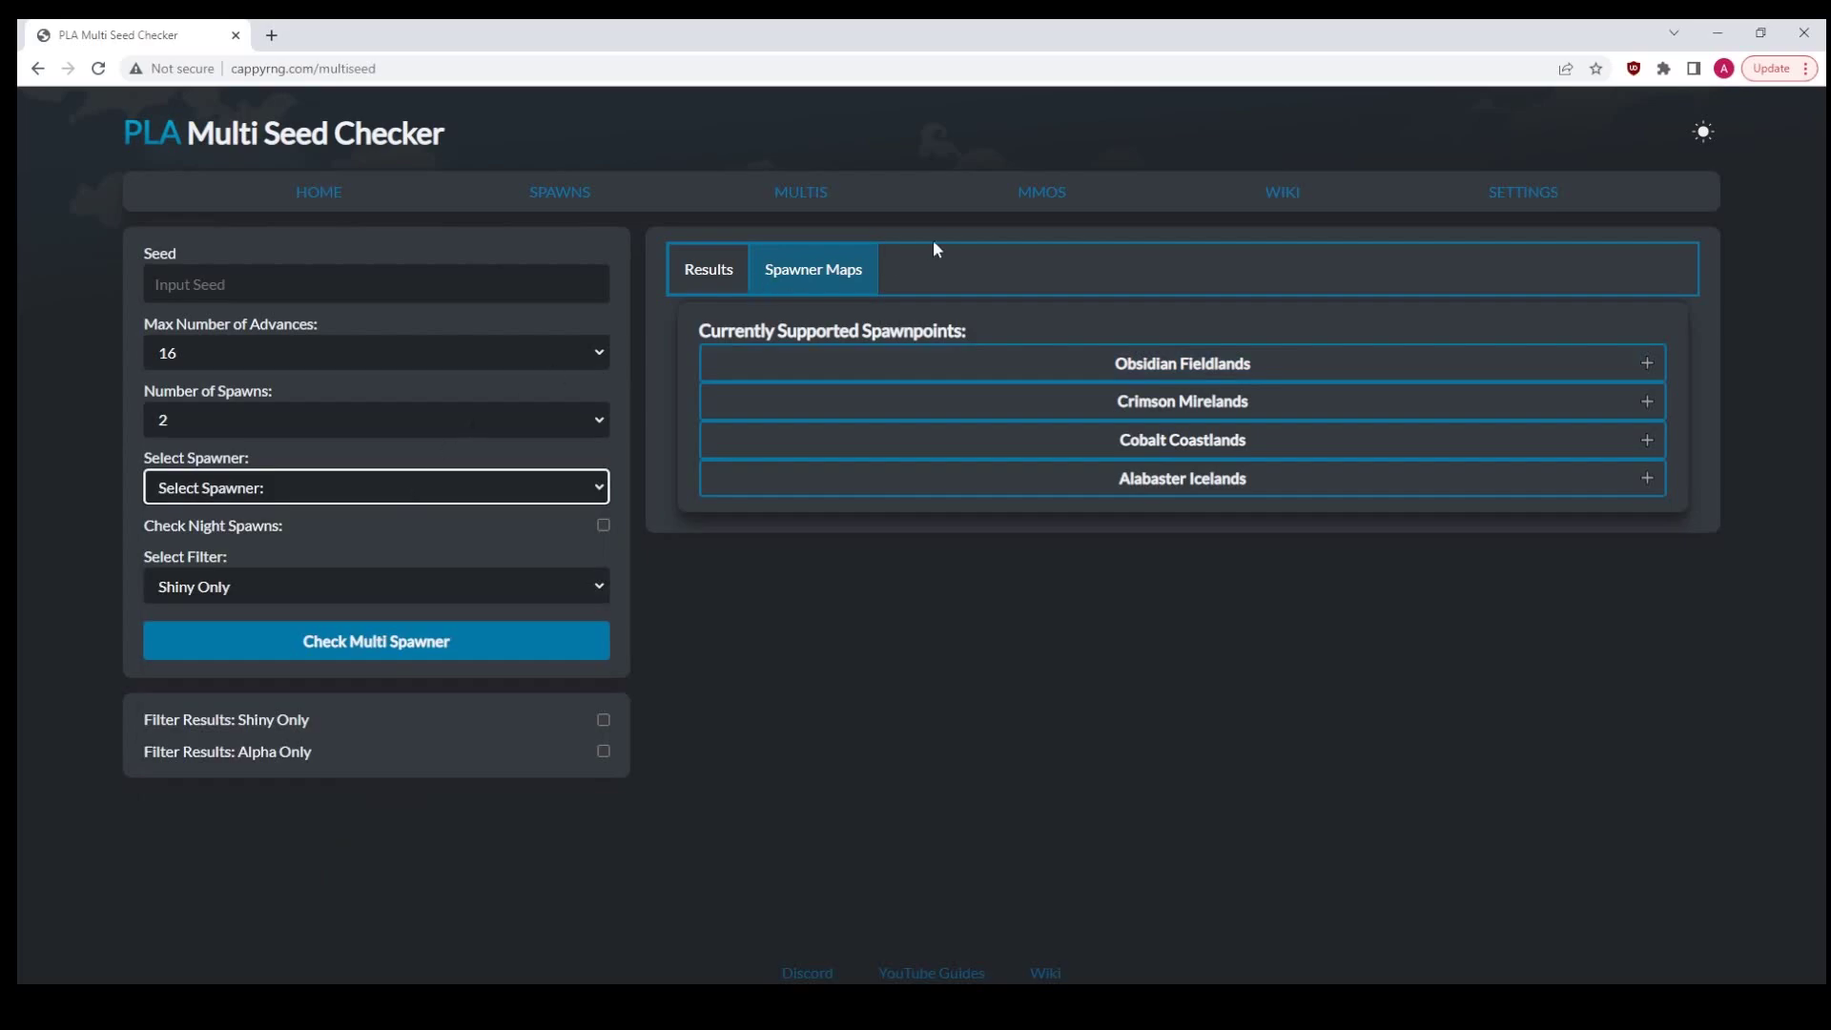
left_click(1078, 195)
left_click(1014, 182)
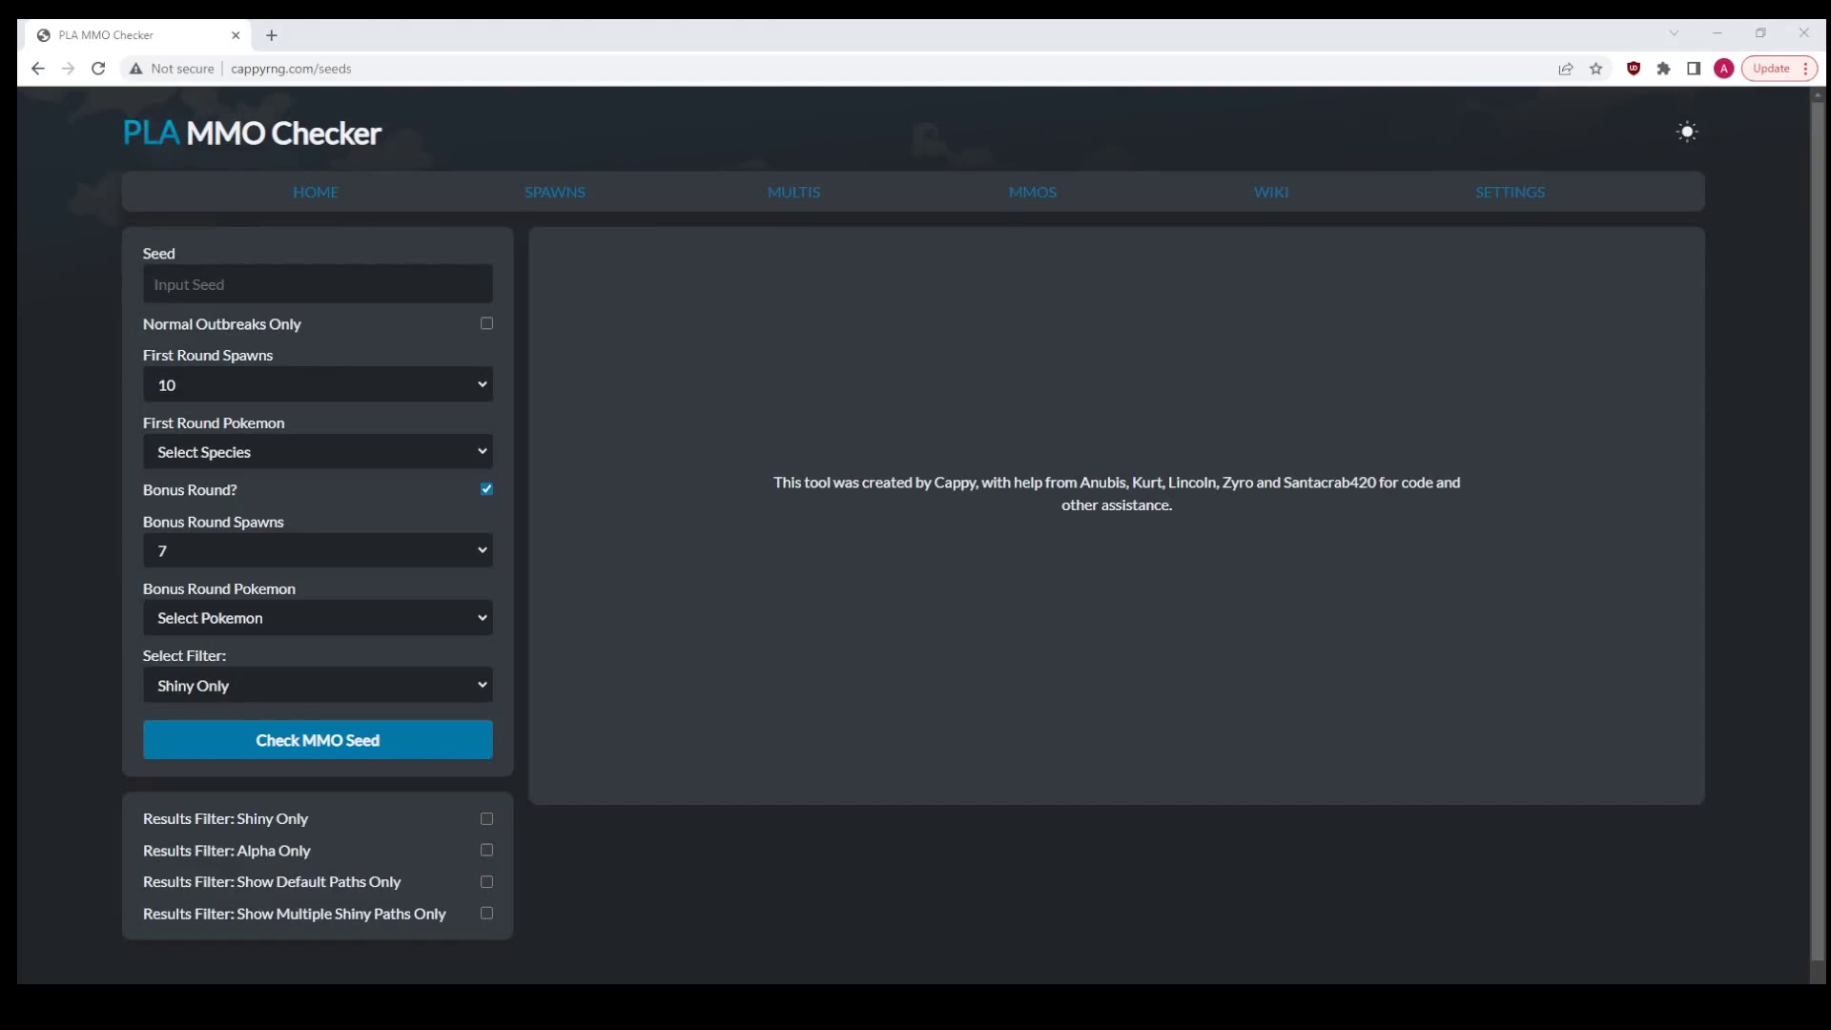
left_click(286, 284)
key("ctrl+v")
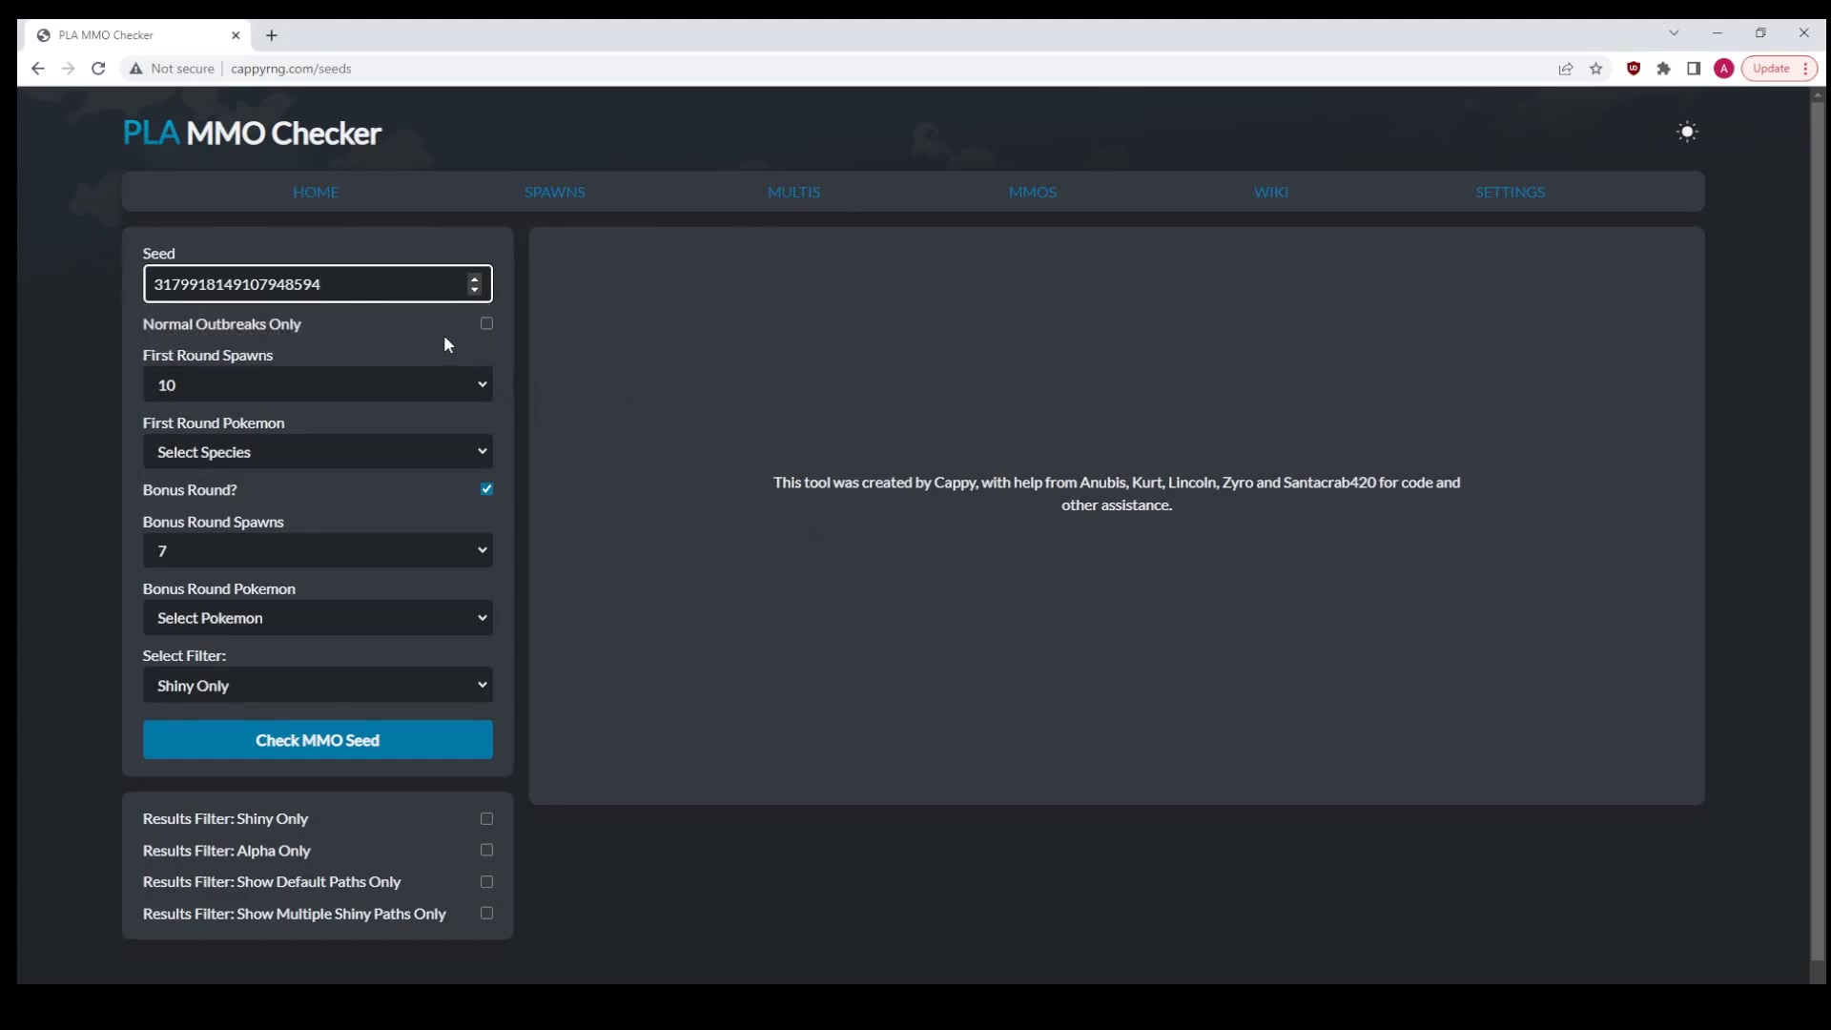
- Keep 10 first-round spawns, with Basculin-2 first round and Alpha Basculegion bonus round
left_click(416, 372)
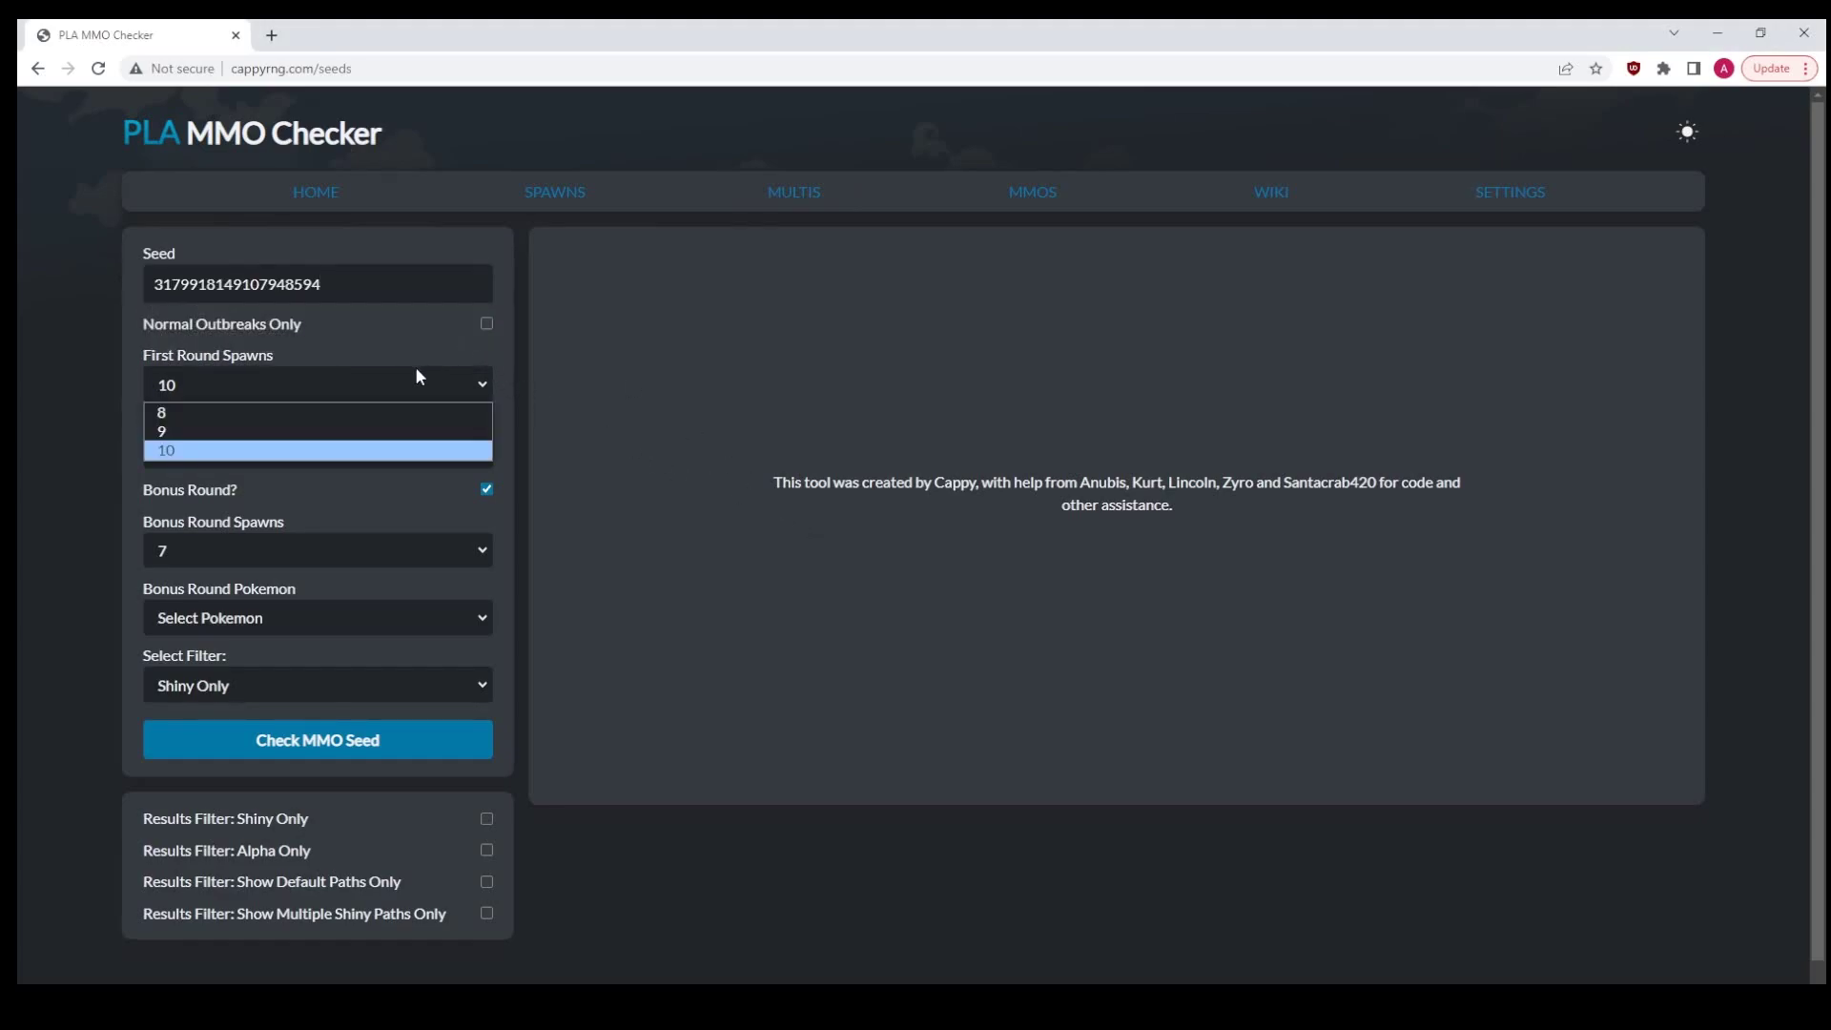
left_click(354, 444)
left_click(345, 453)
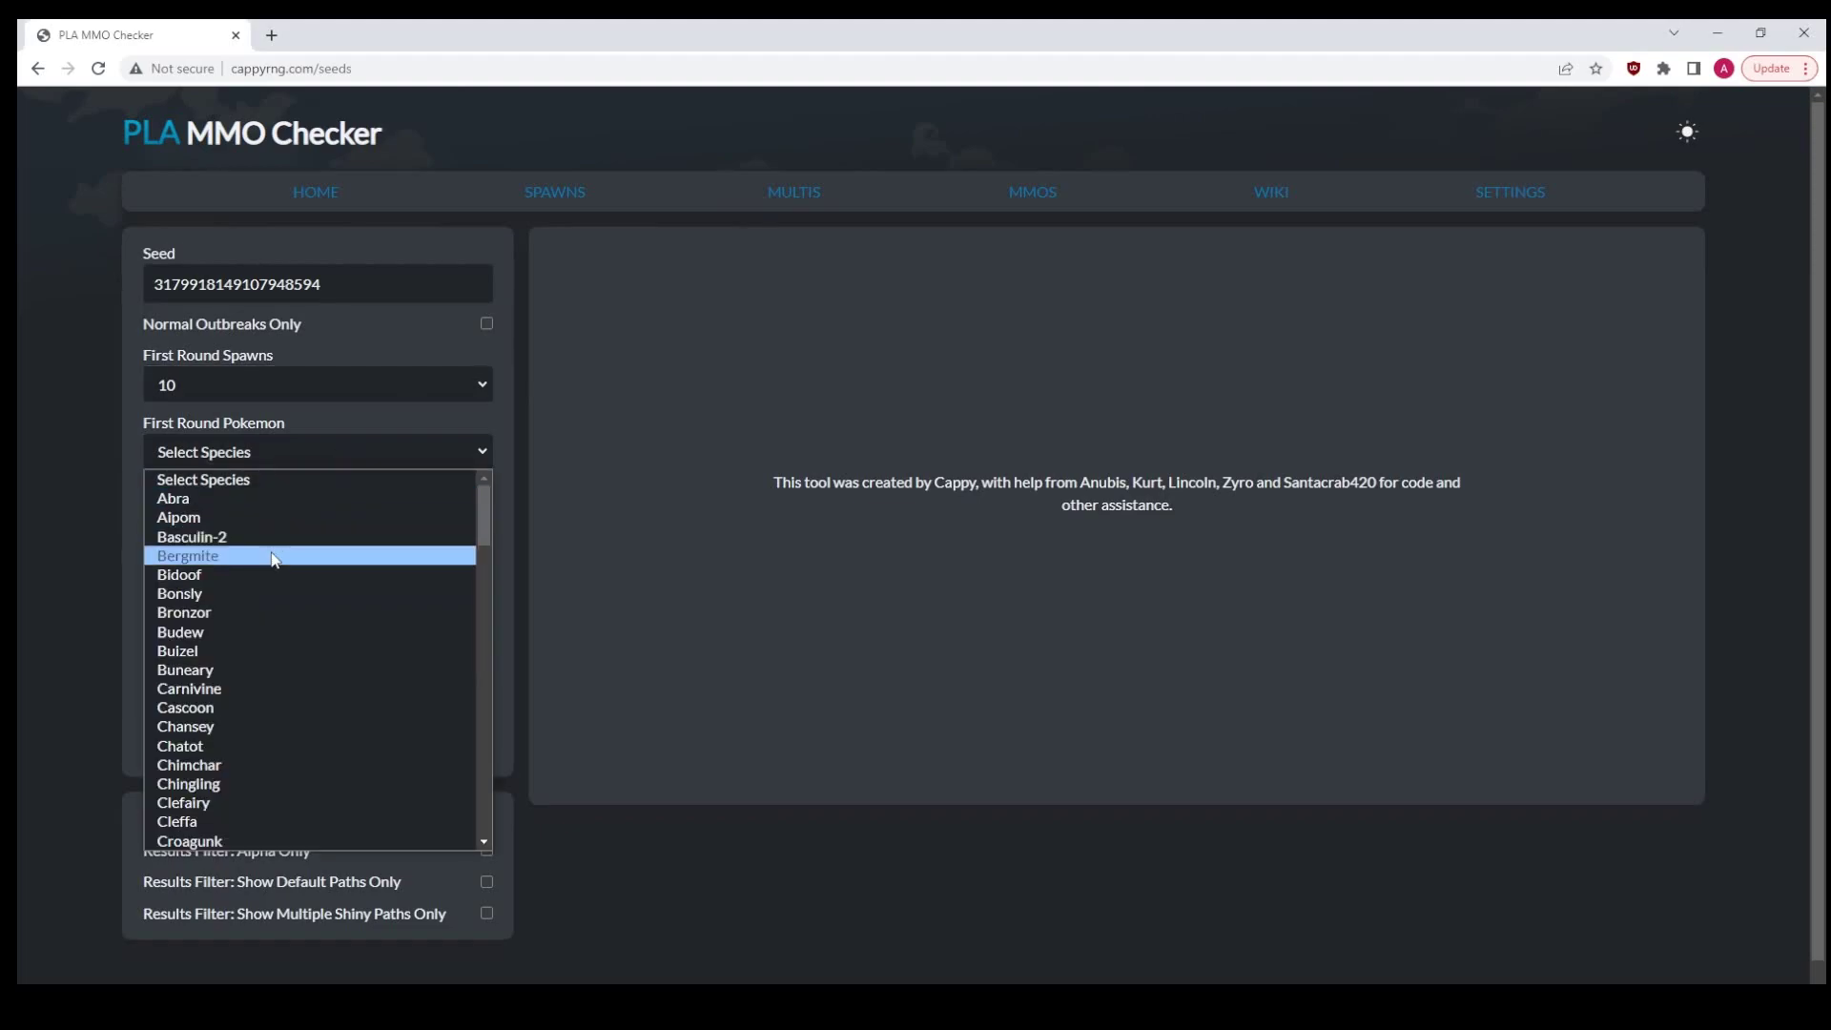
left_click(250, 537)
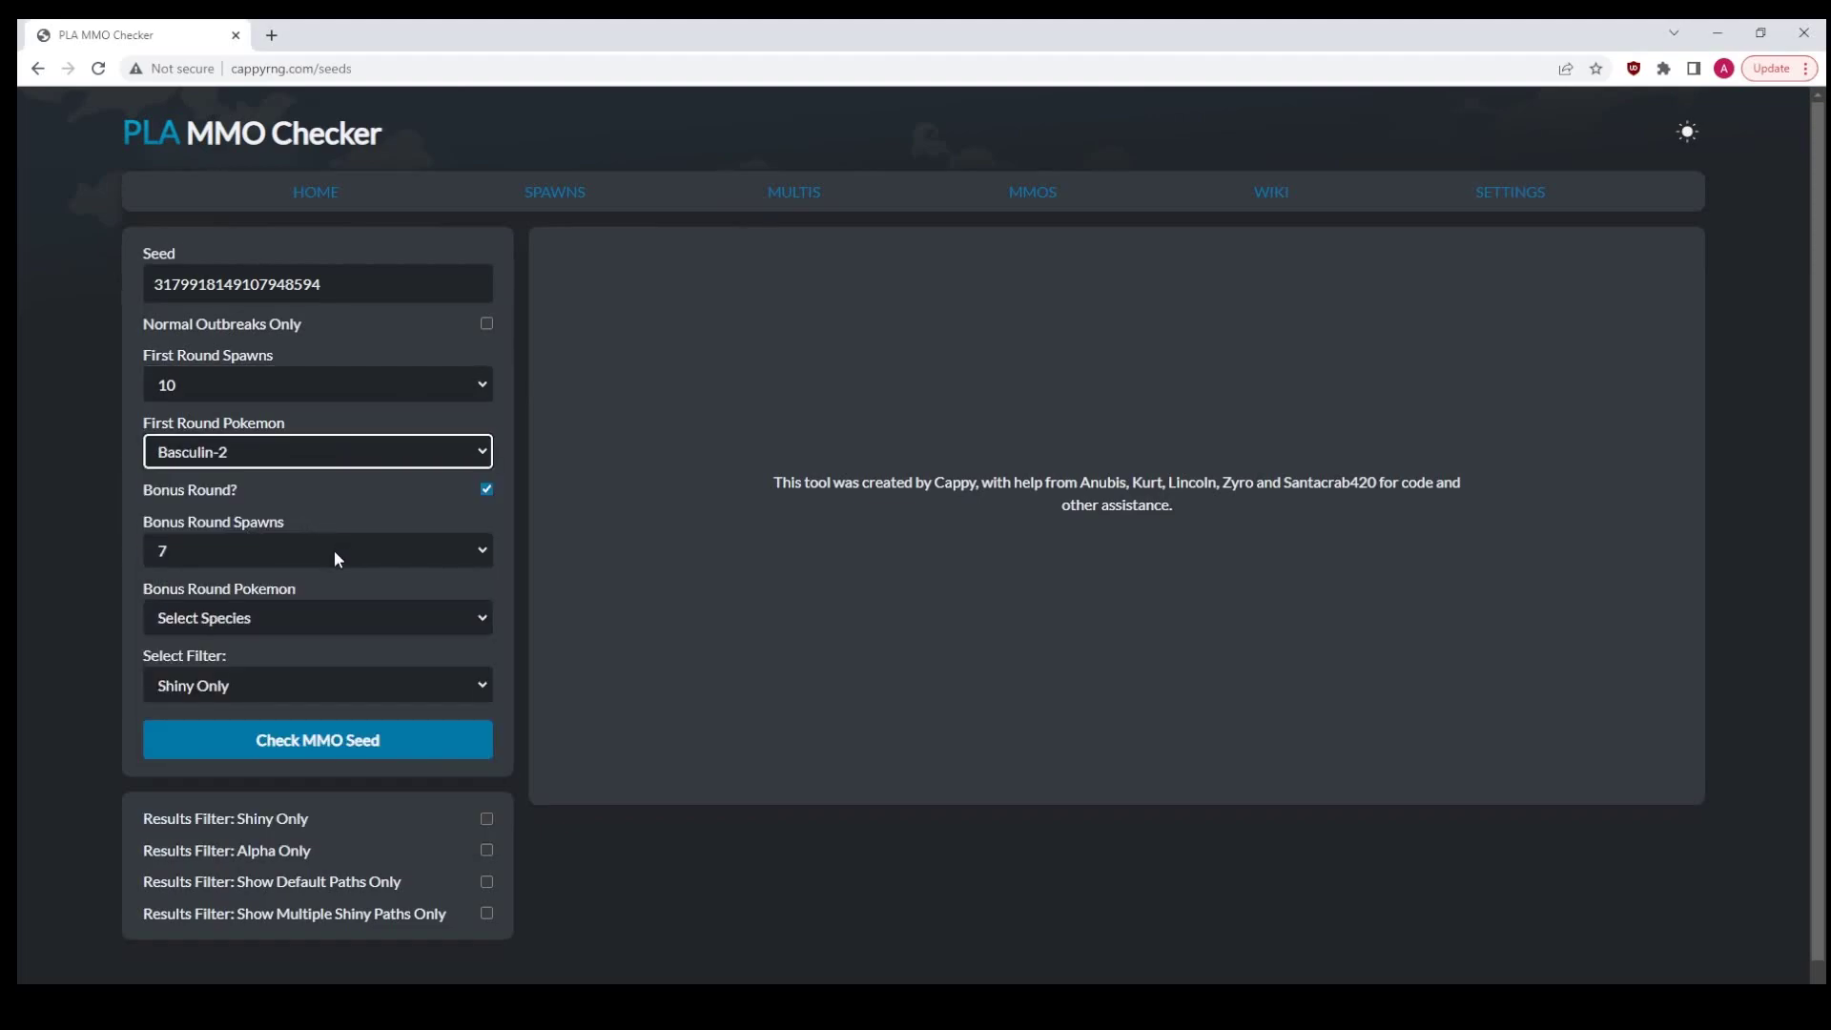
left_click(329, 618)
left_click(301, 664)
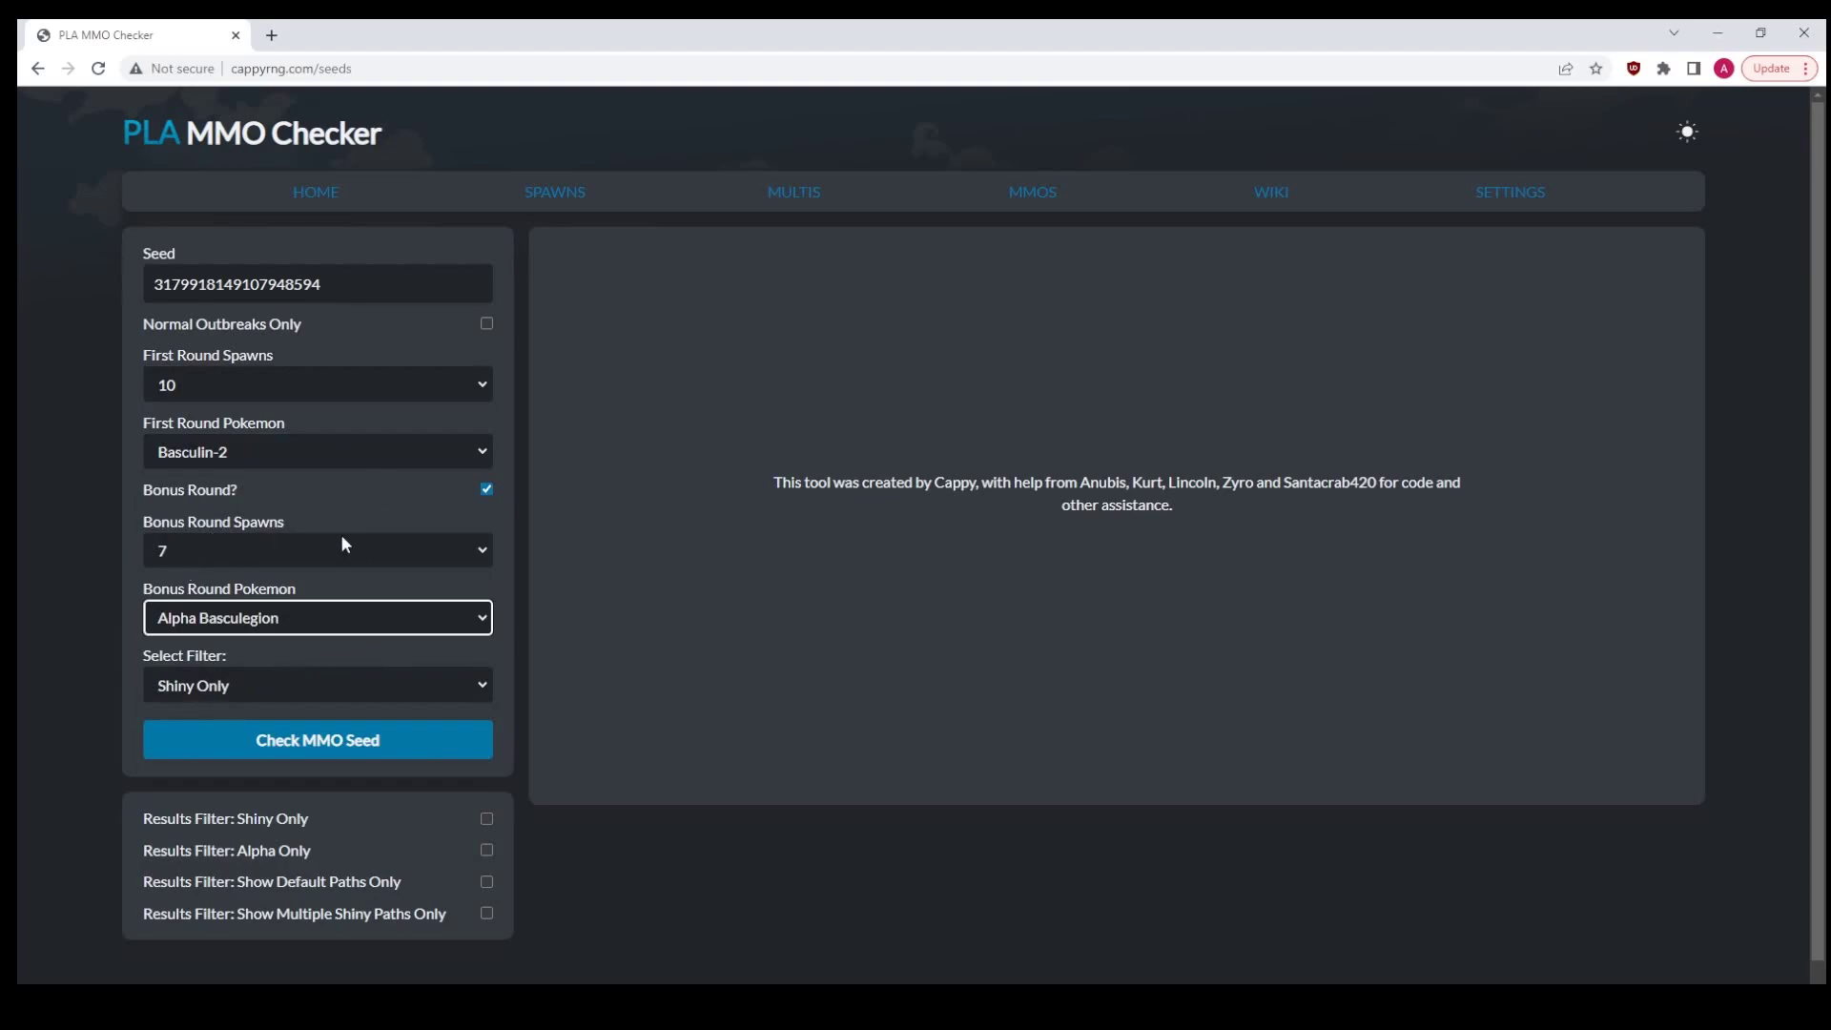
- Try the 0 Attack IV Only filter, then settle on the 6IV Only filter
left_click(386, 688)
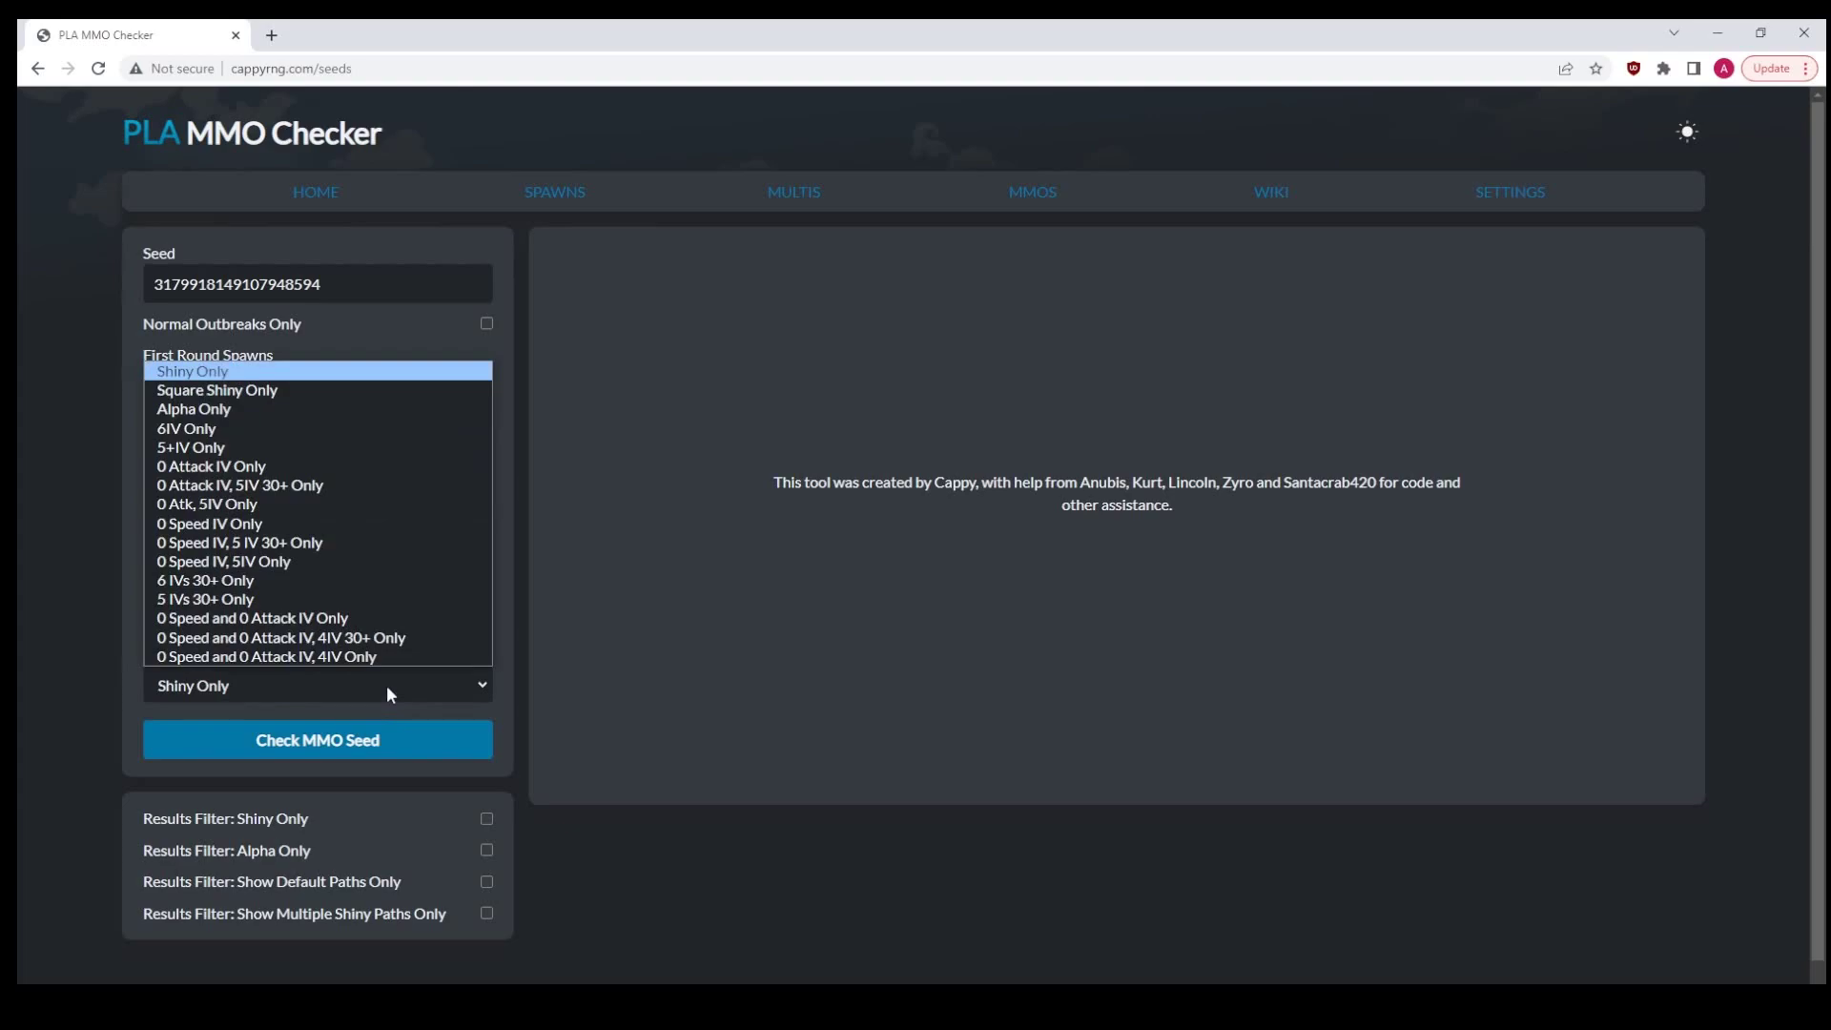
left_click(387, 687)
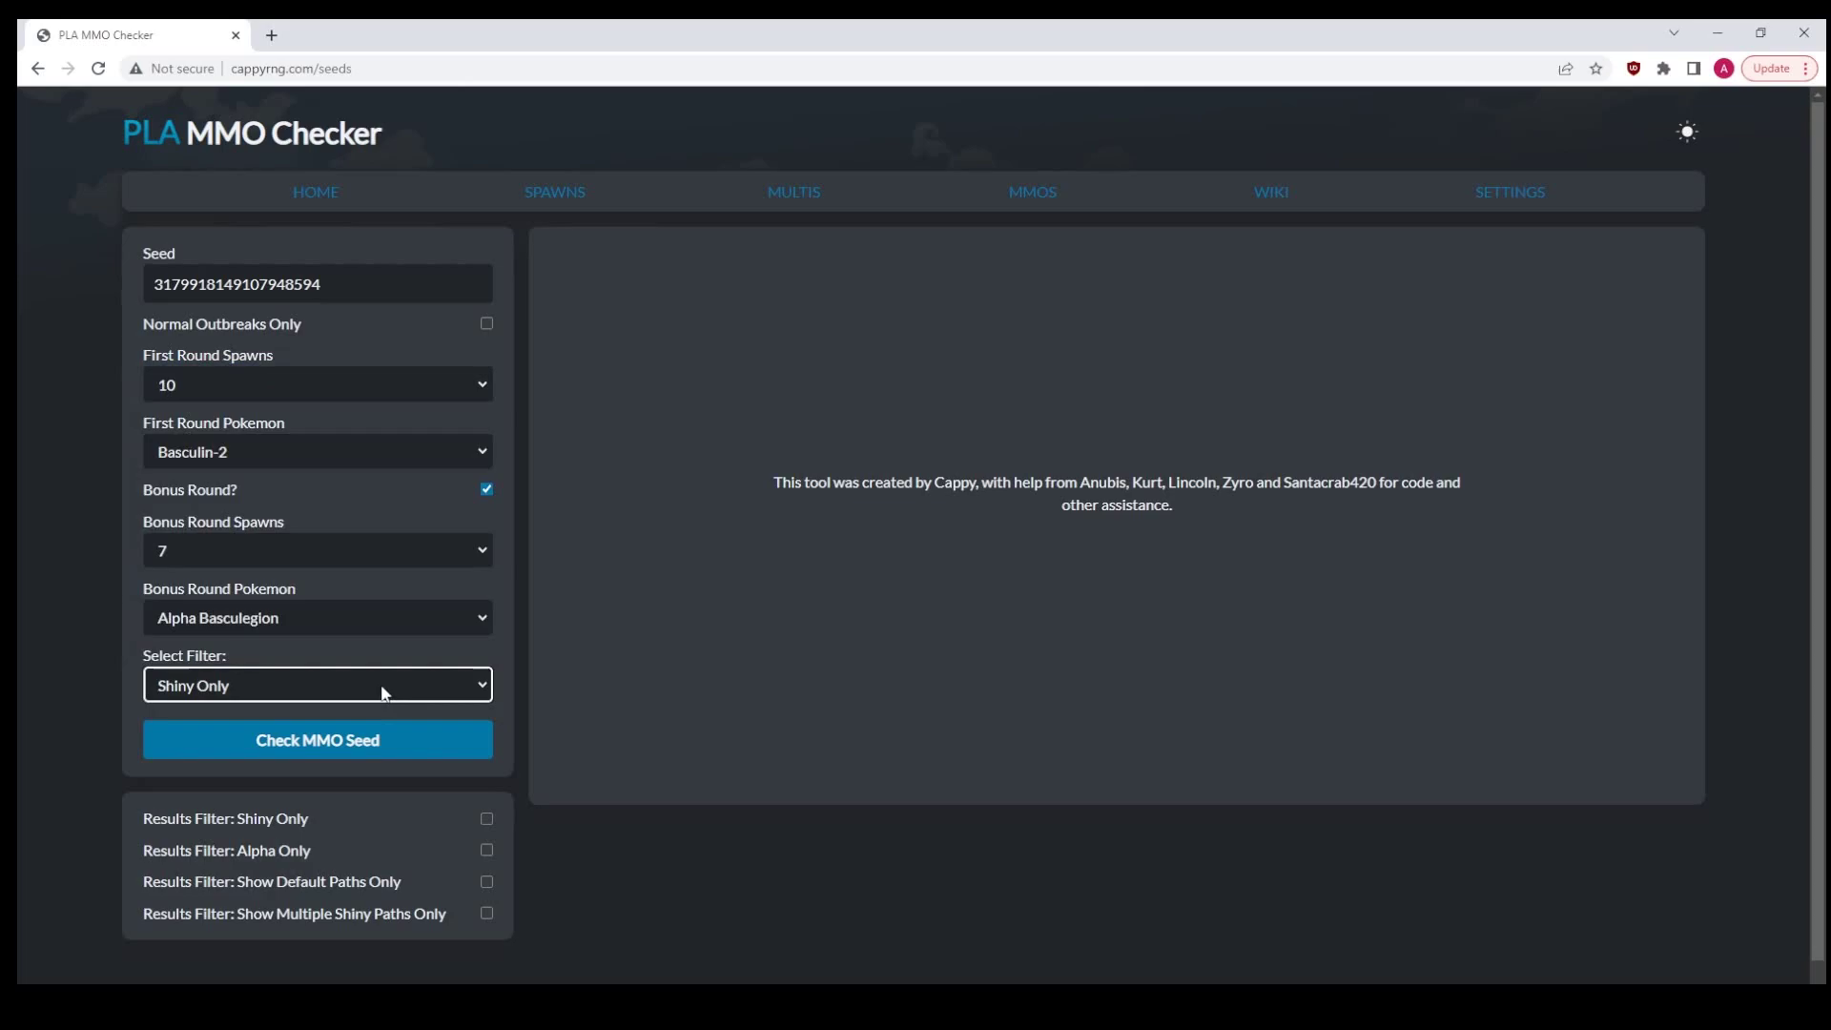
left_click(381, 686)
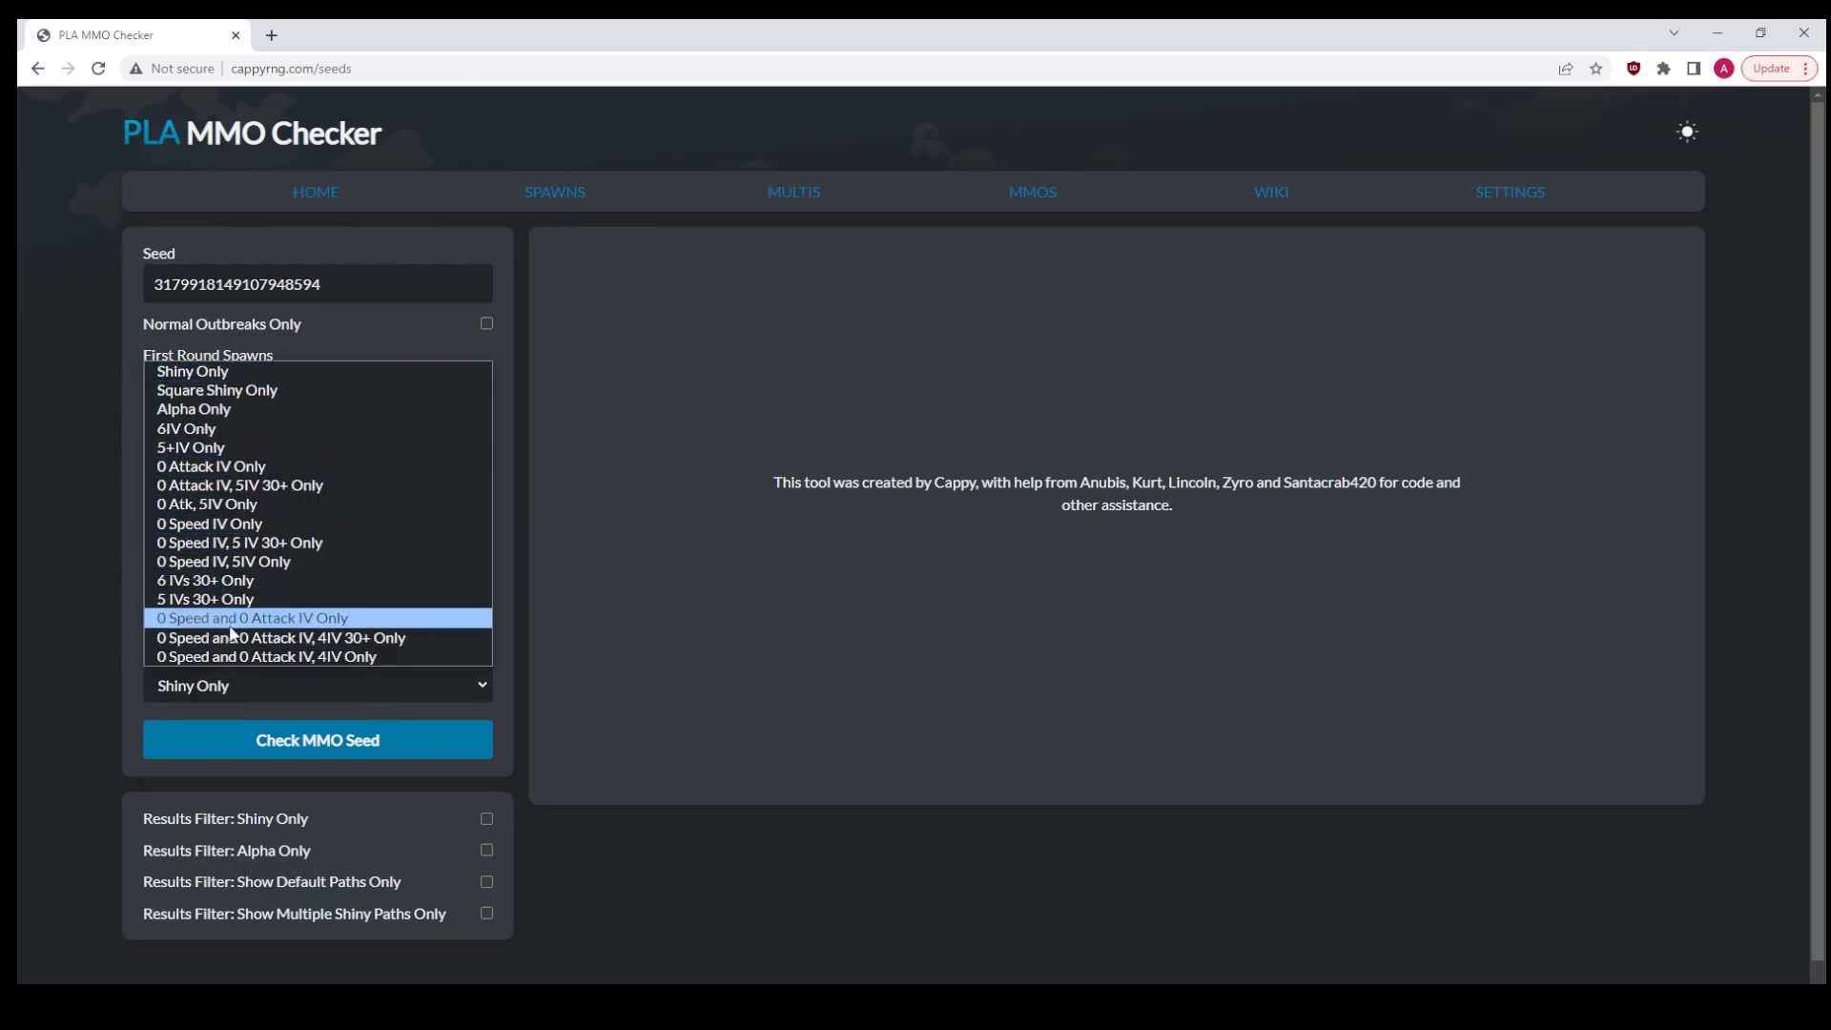
left_click(217, 466)
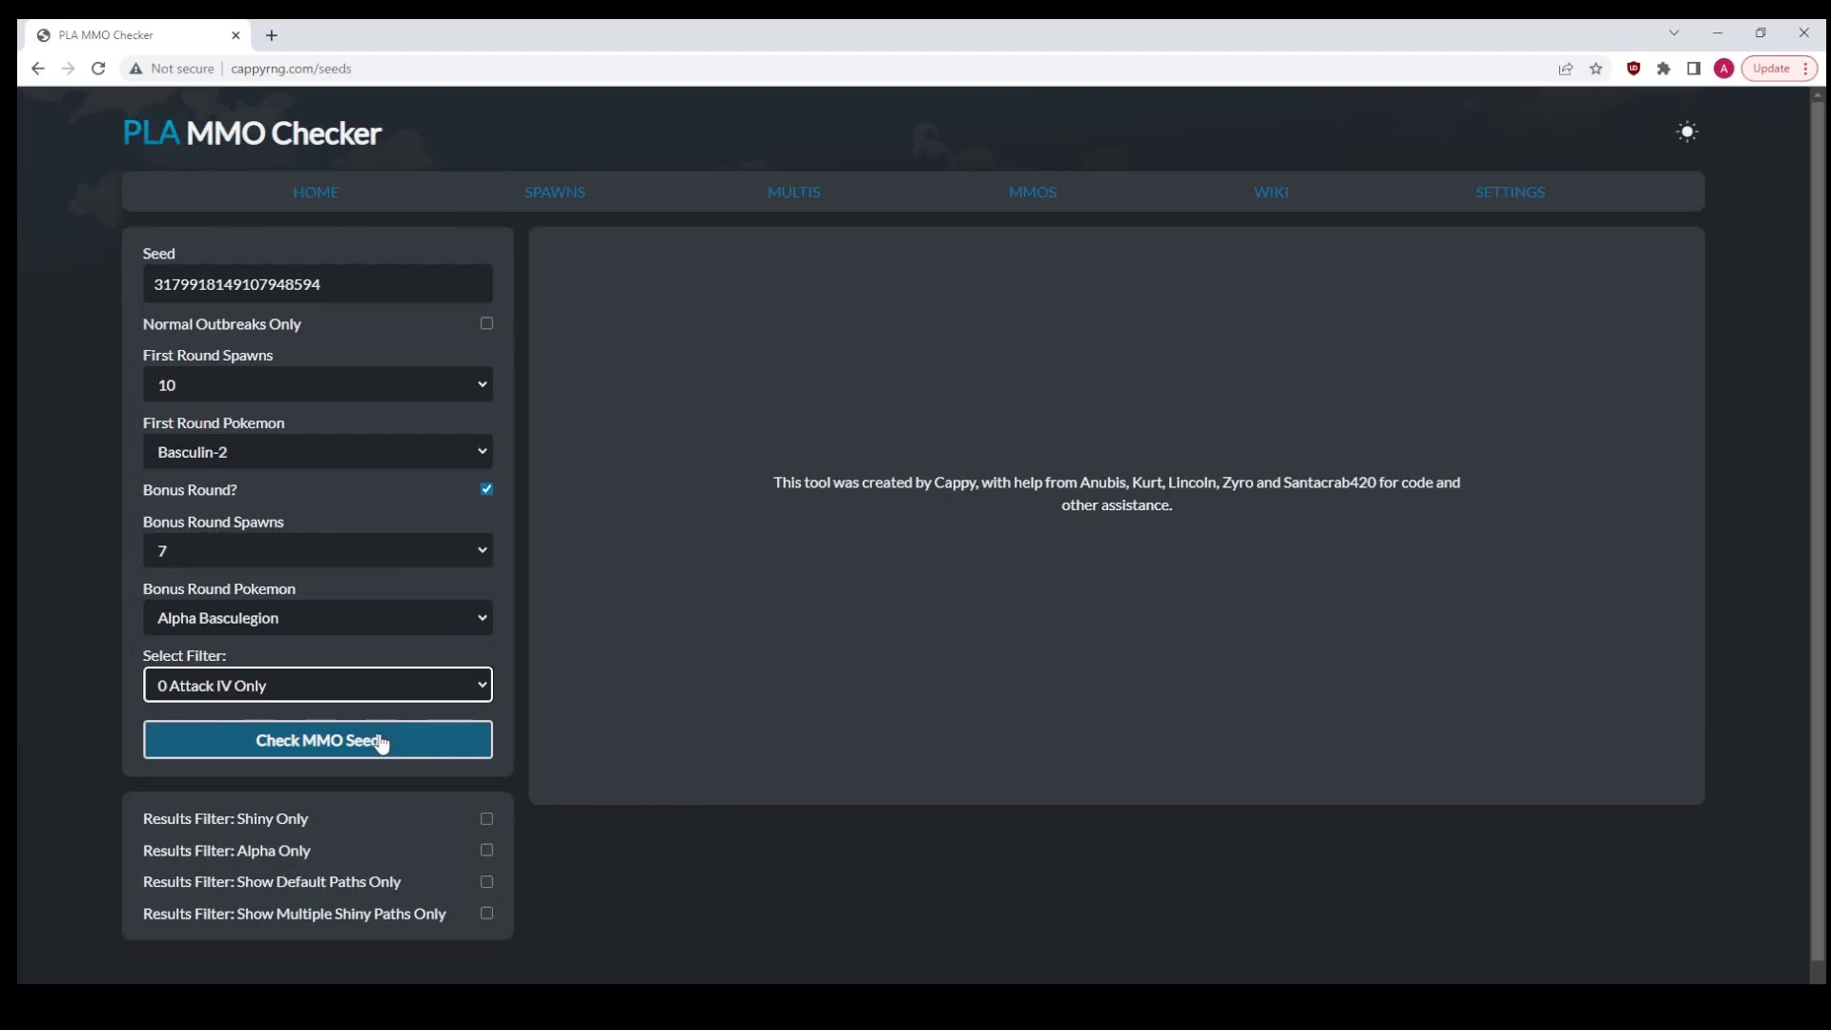
left_click(380, 679)
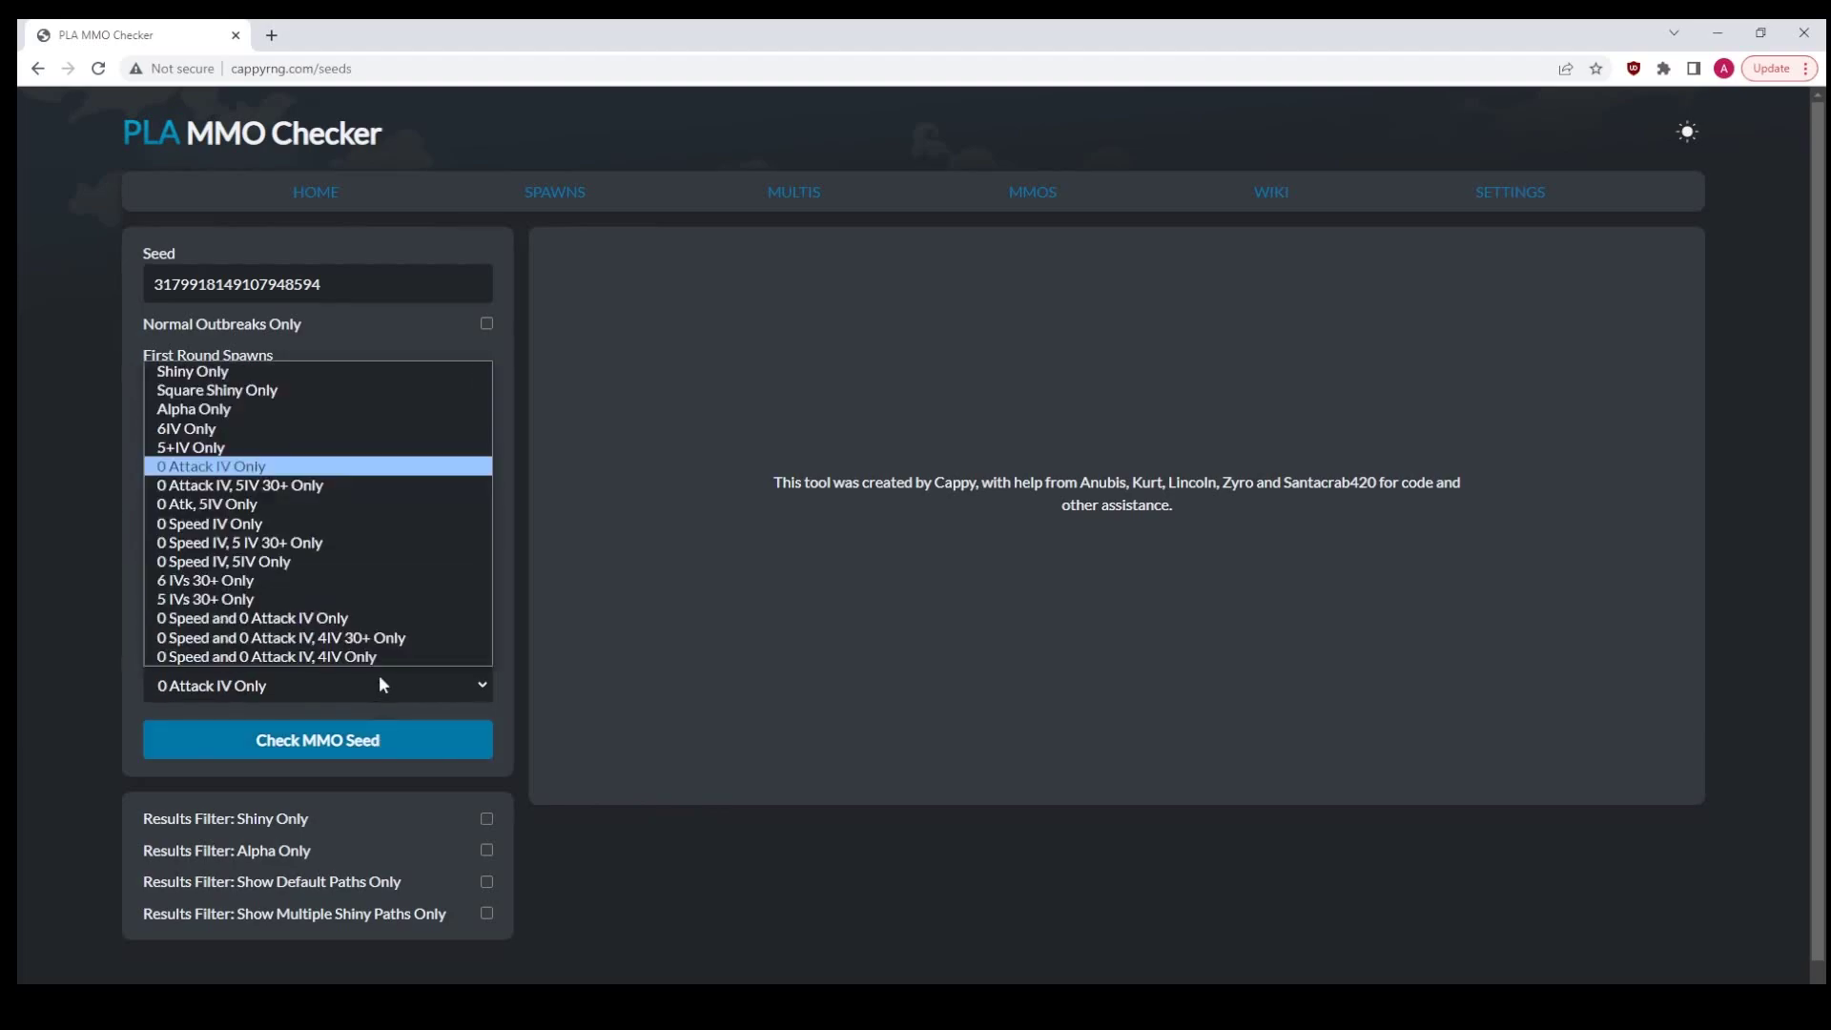
left_click(253, 431)
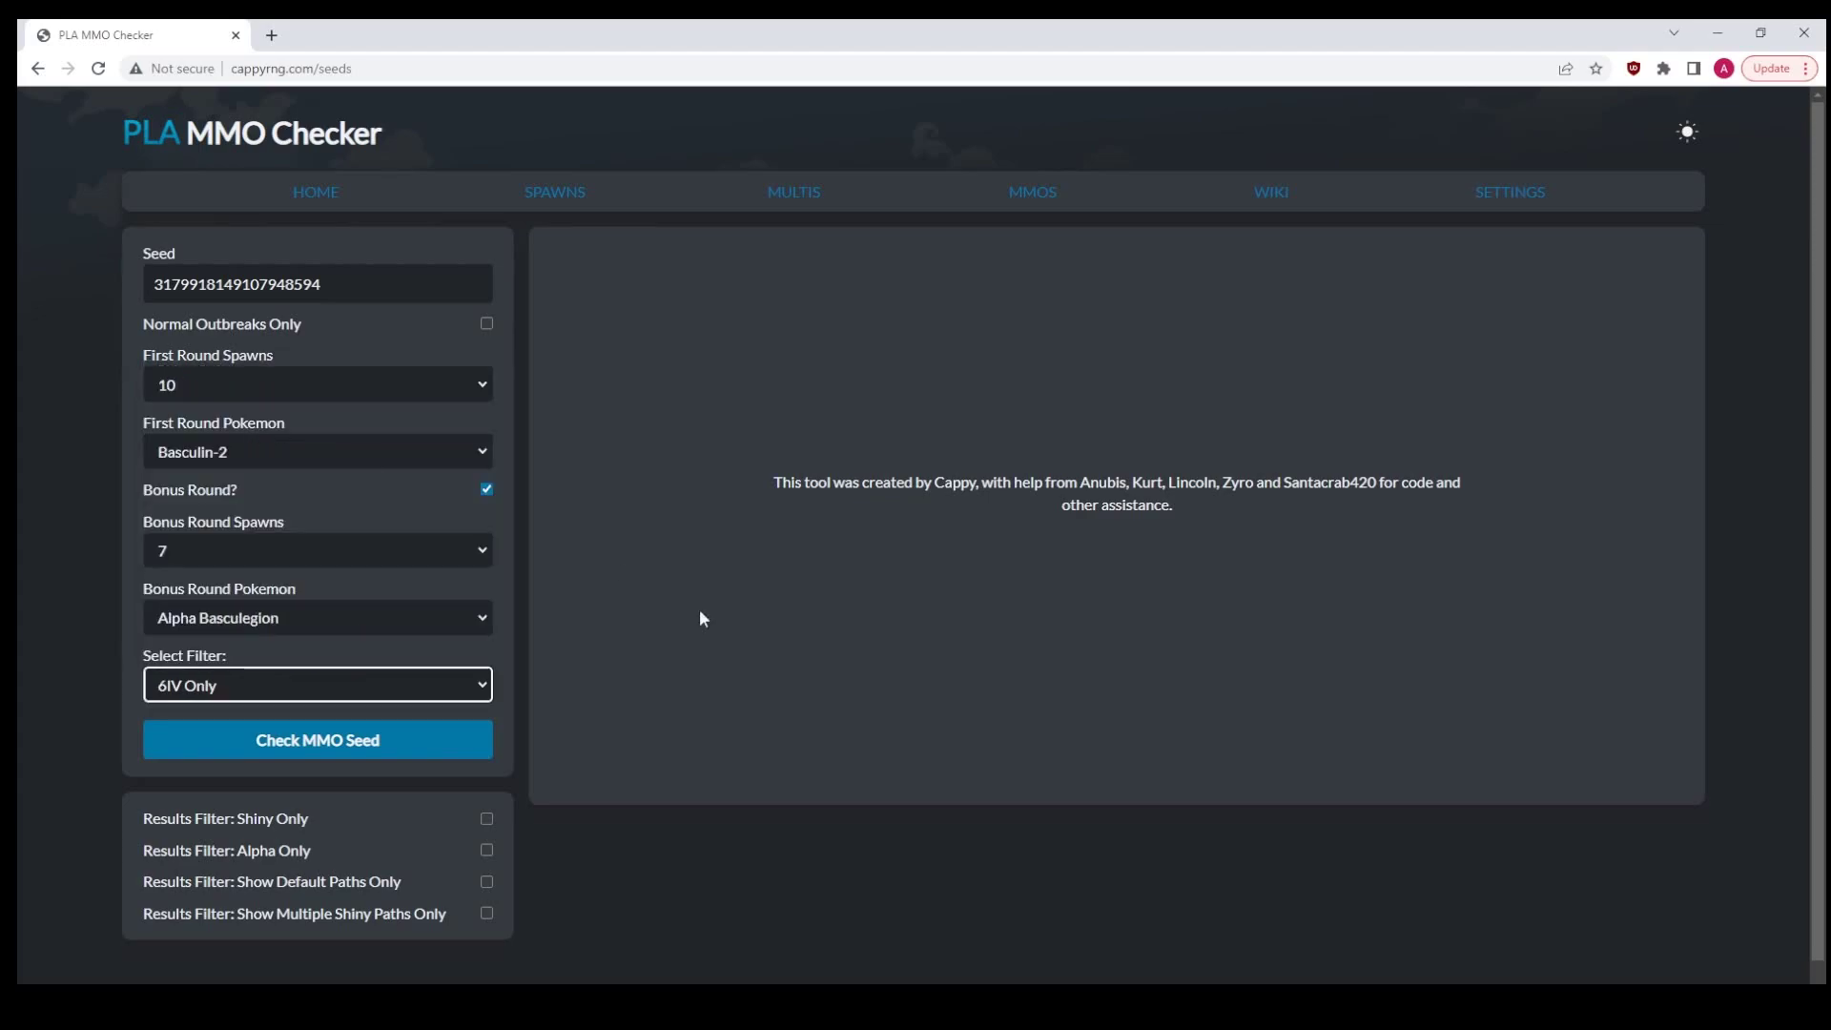
left_click(338, 739)
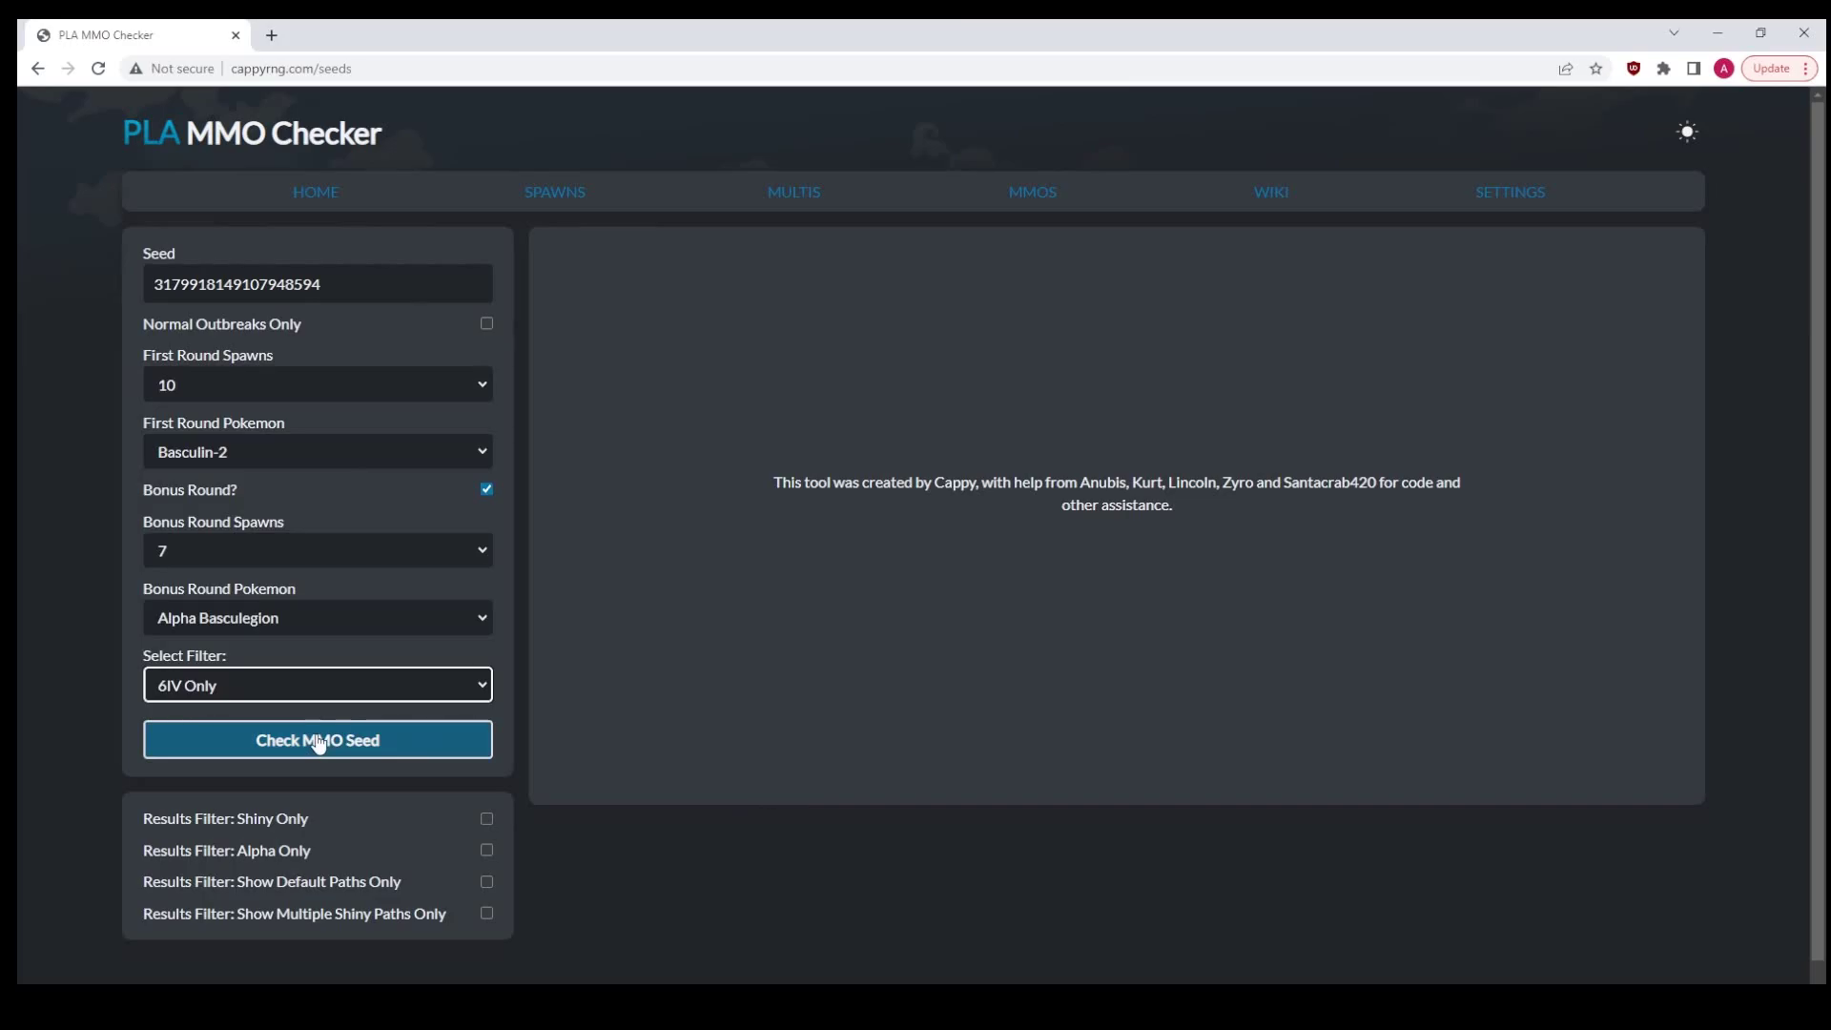
- Run Check MMO Seed and scroll through the 6IV Alpha Basculegion result cards
left_click(318, 742)
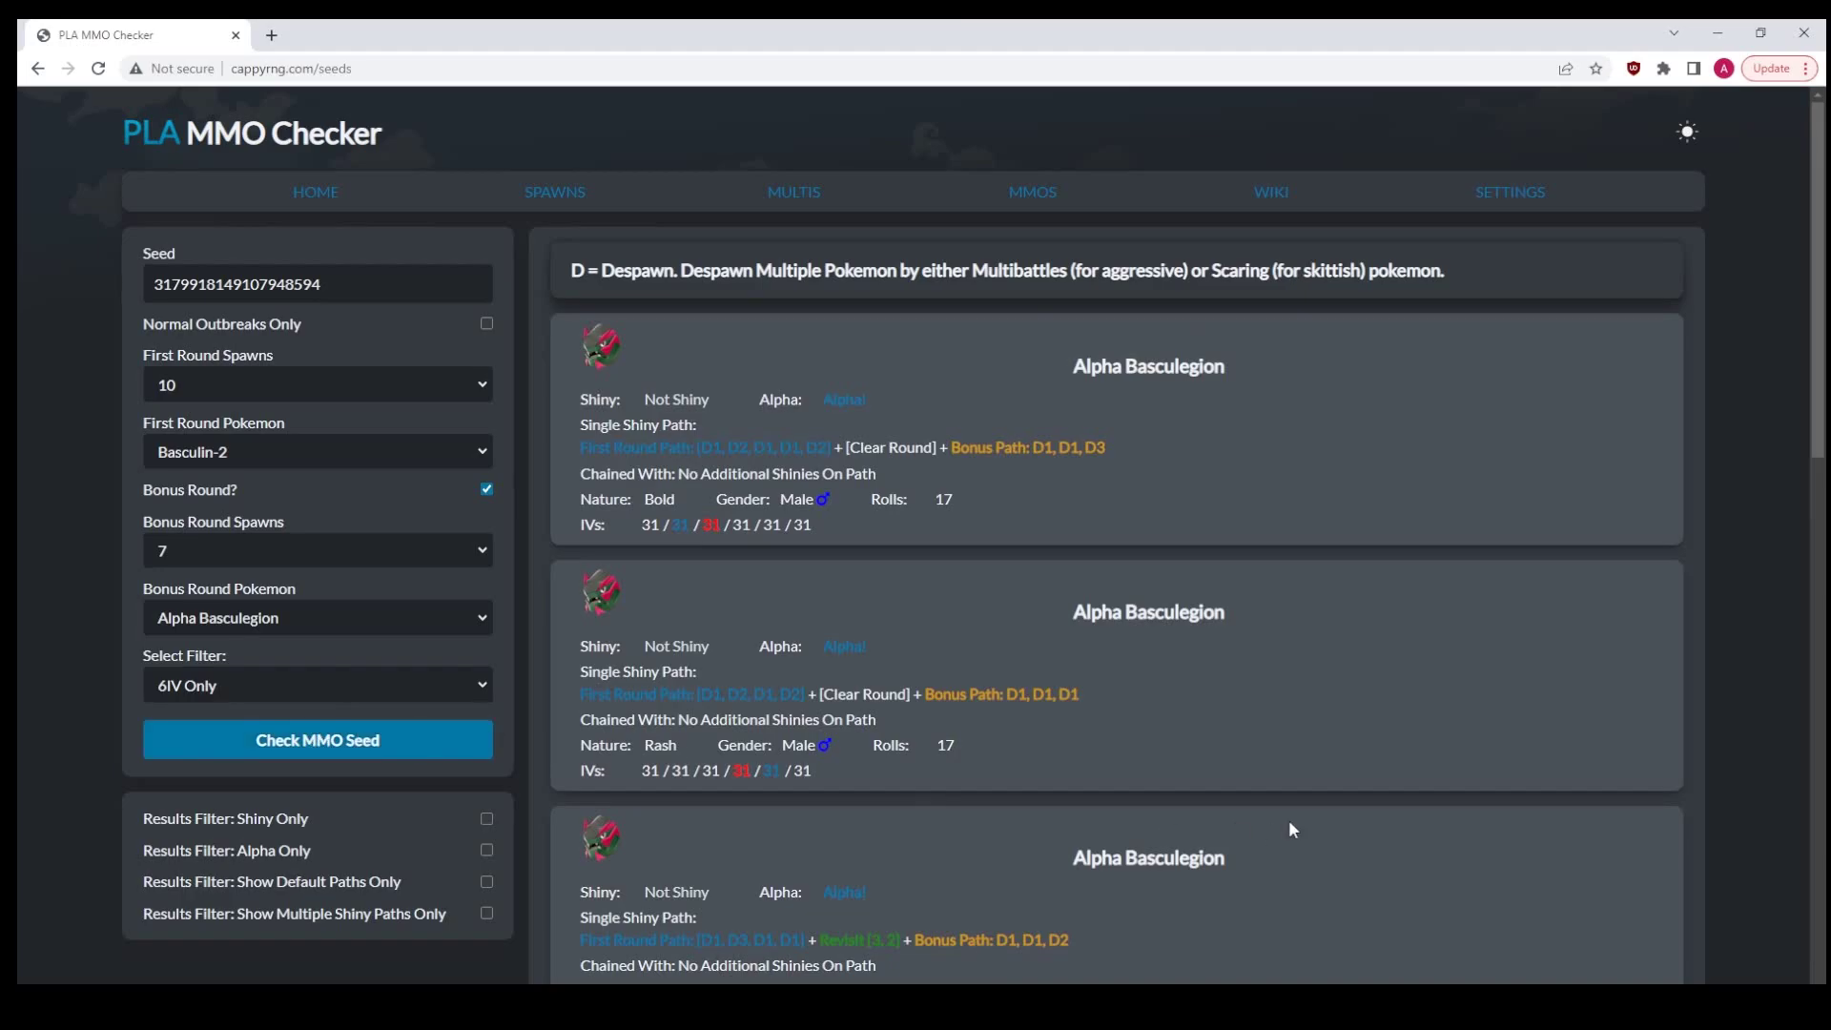
scroll(1182, 748, "down", 10)
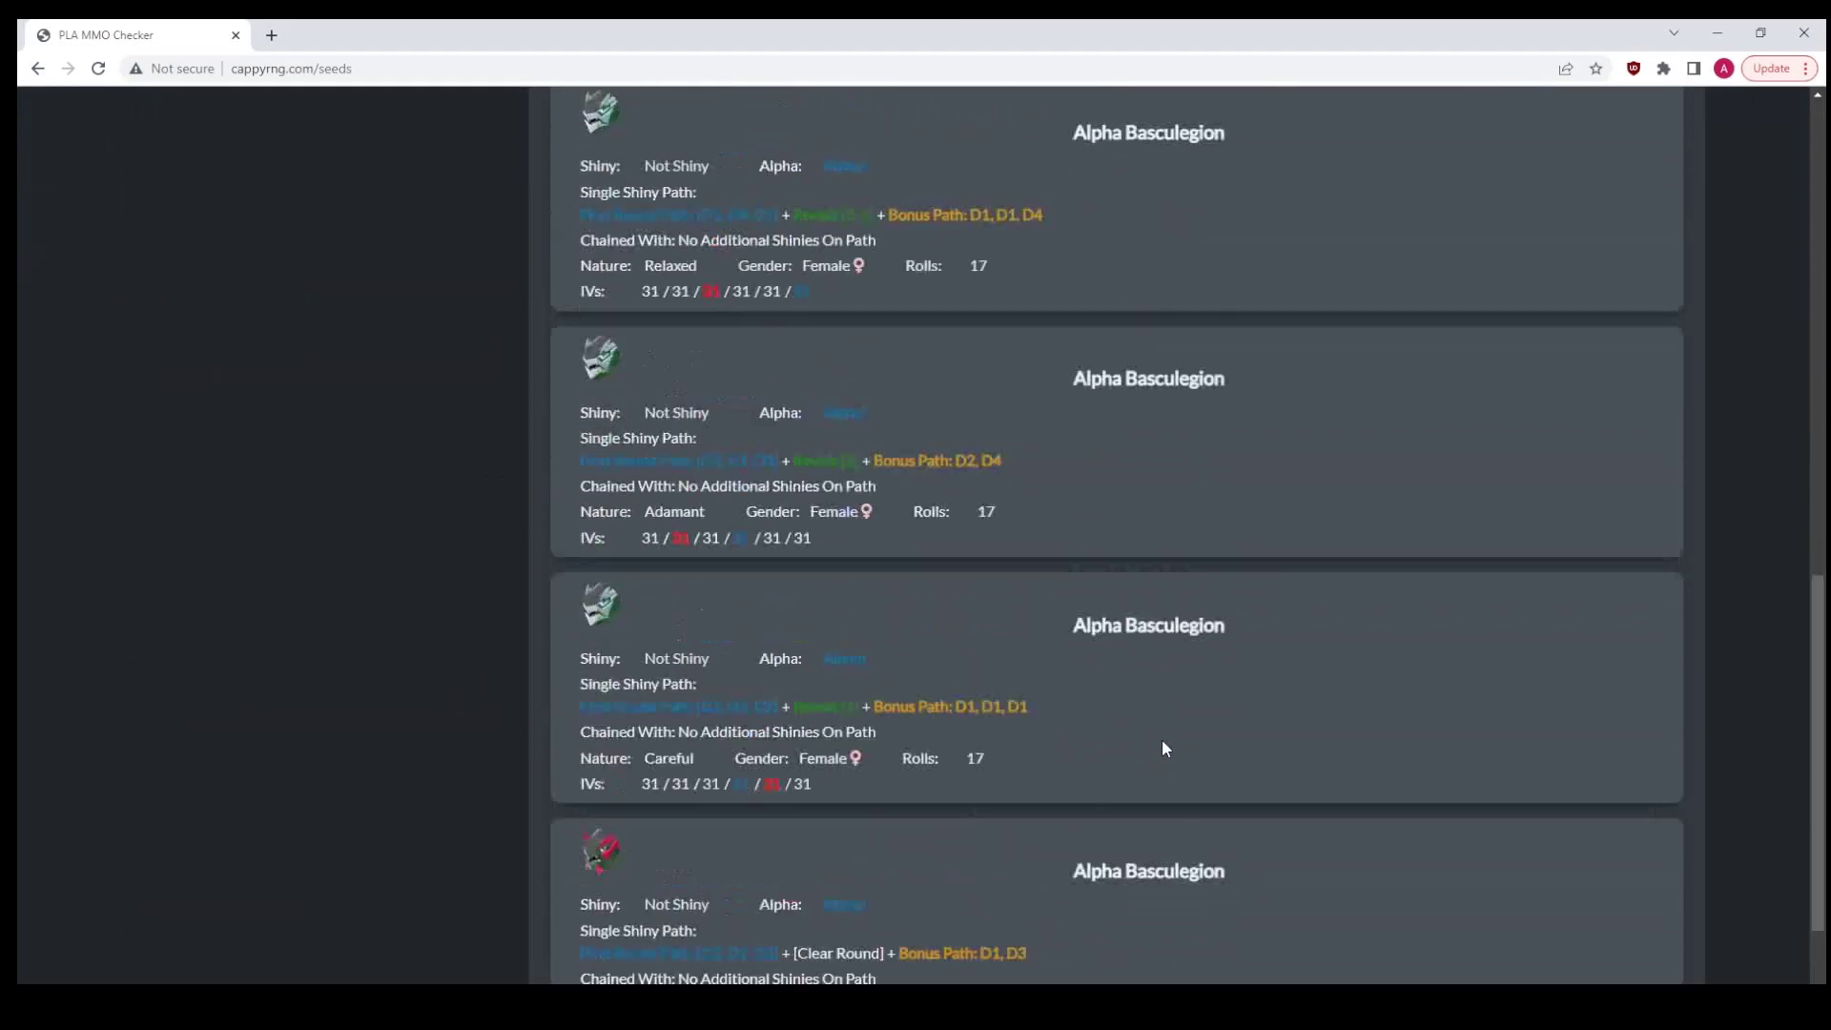
scroll(1162, 740, "up", 10)
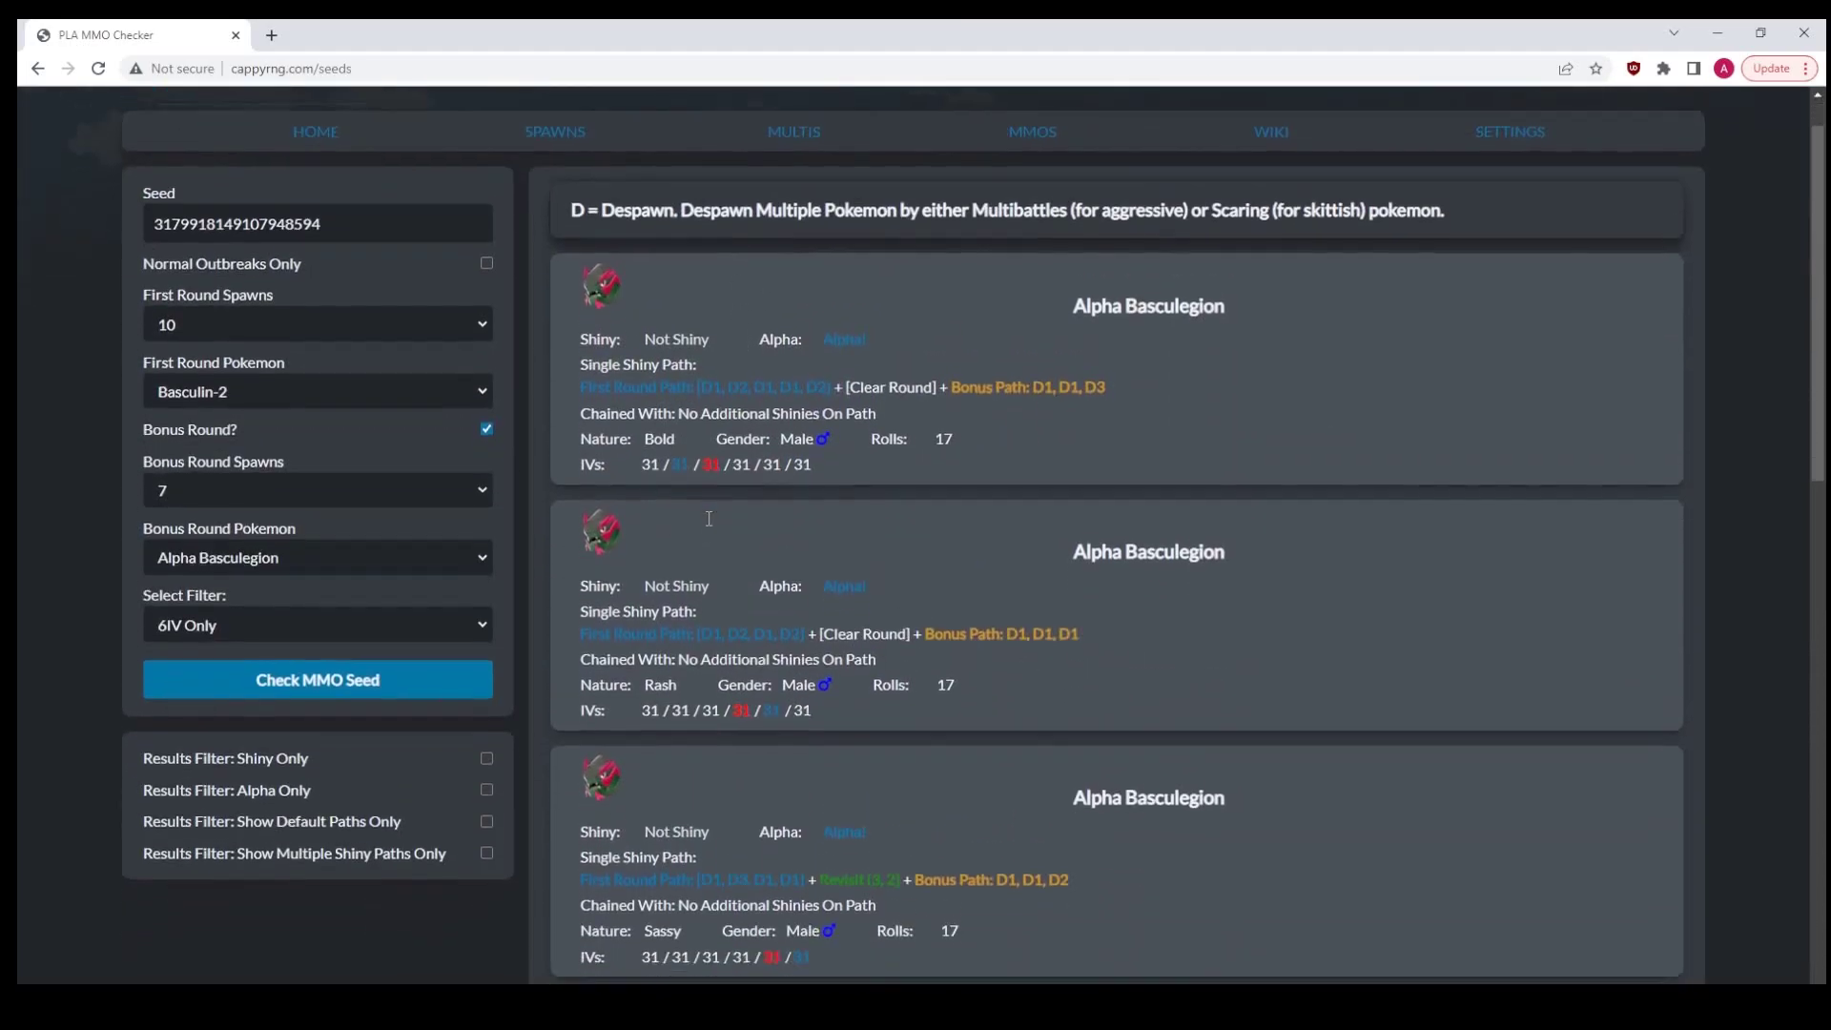
scroll(708, 517, "down", 10)
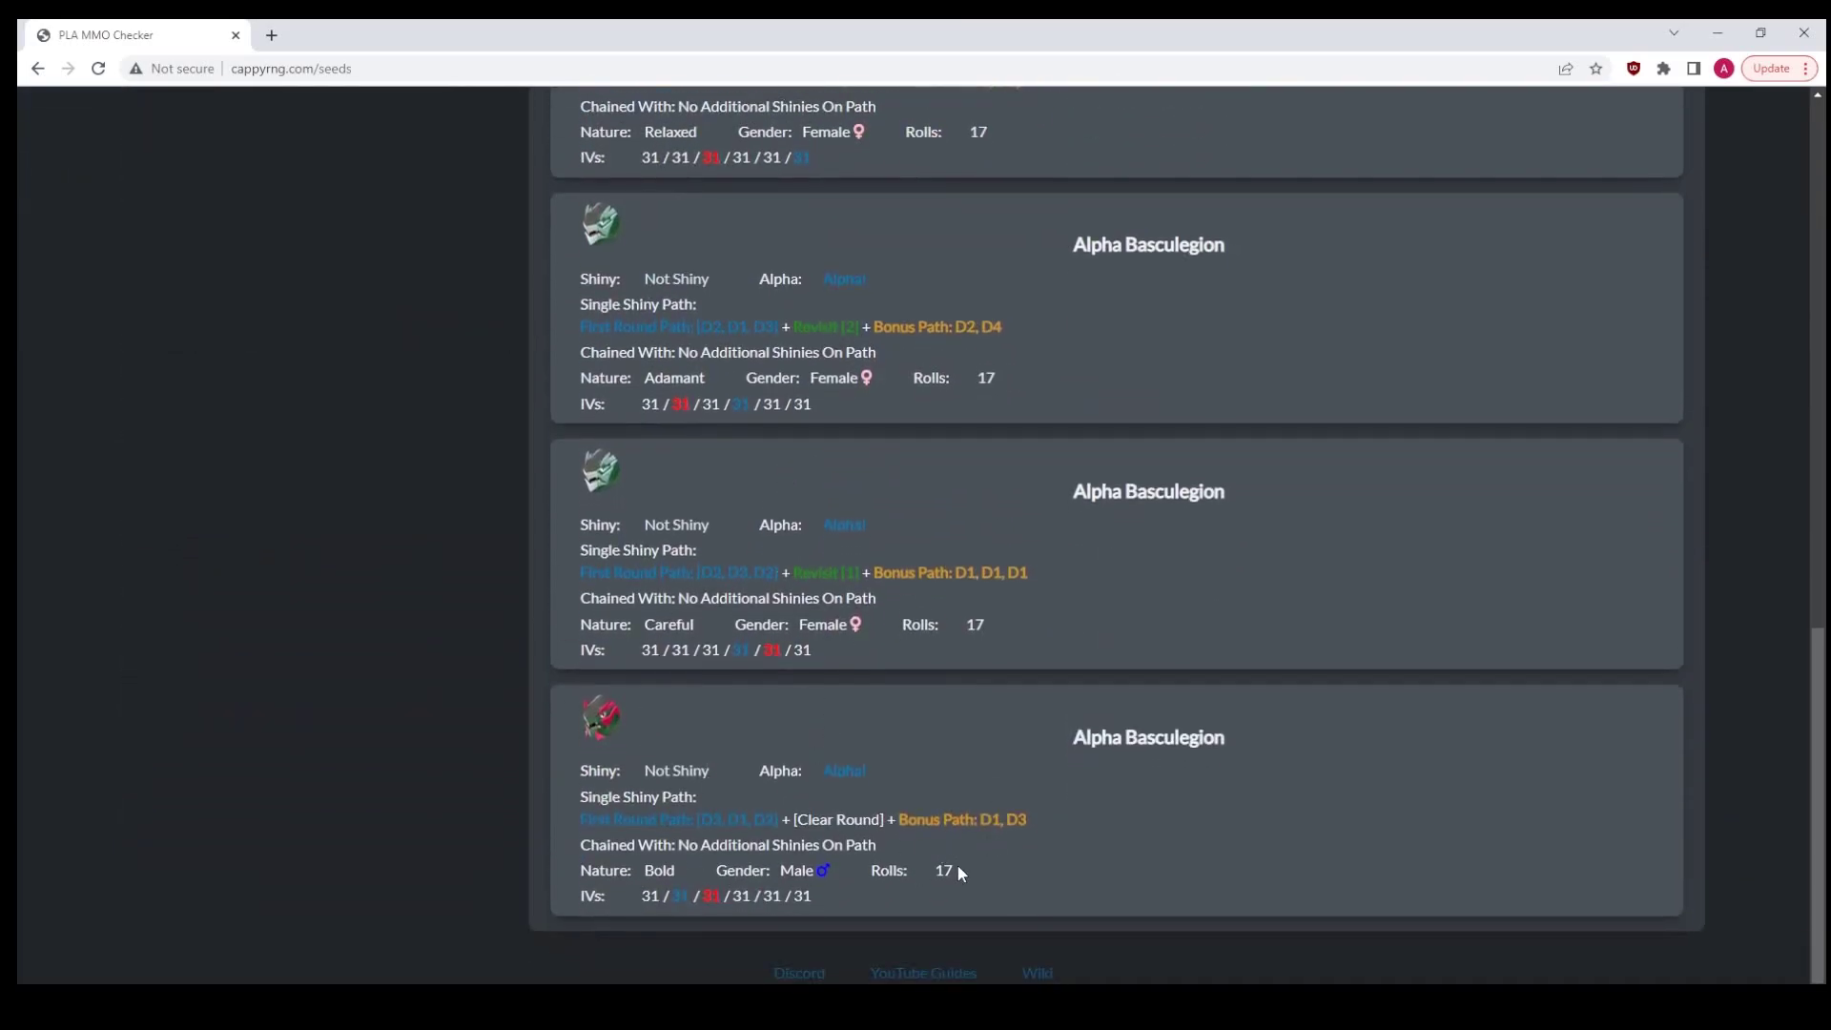
scroll(958, 867, "up", 10)
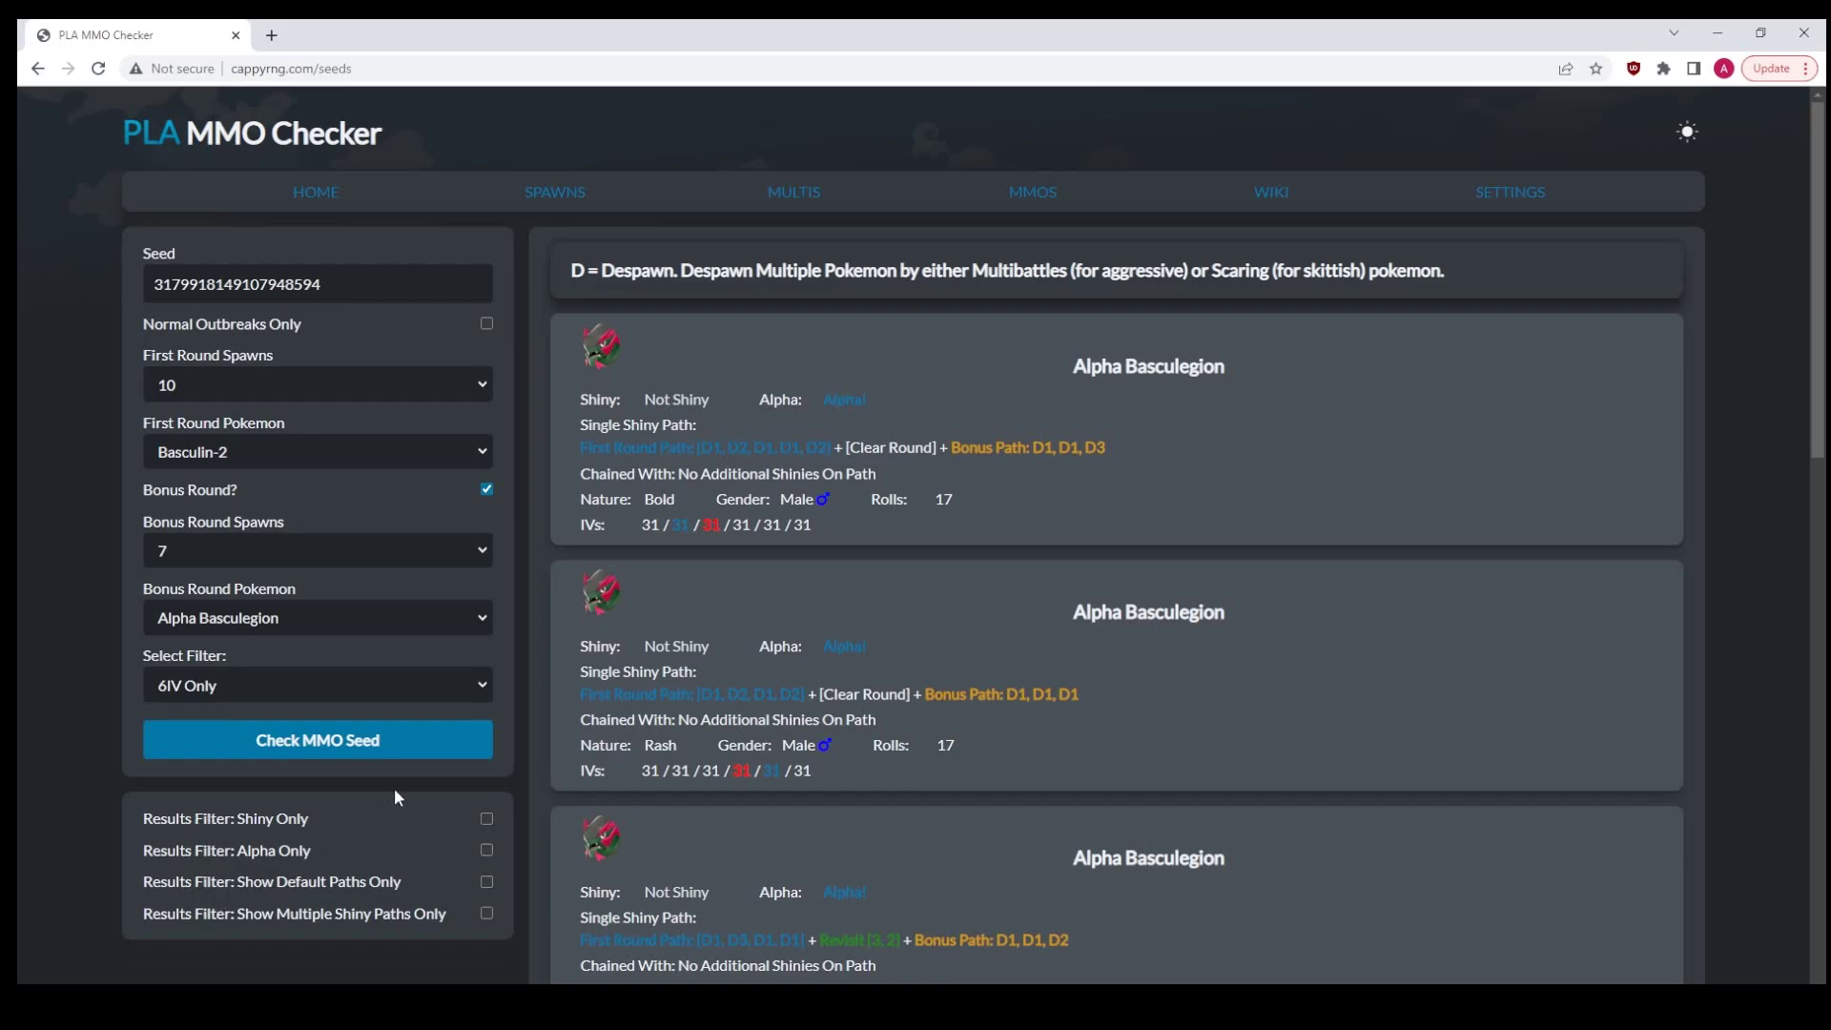
left_click(486, 821)
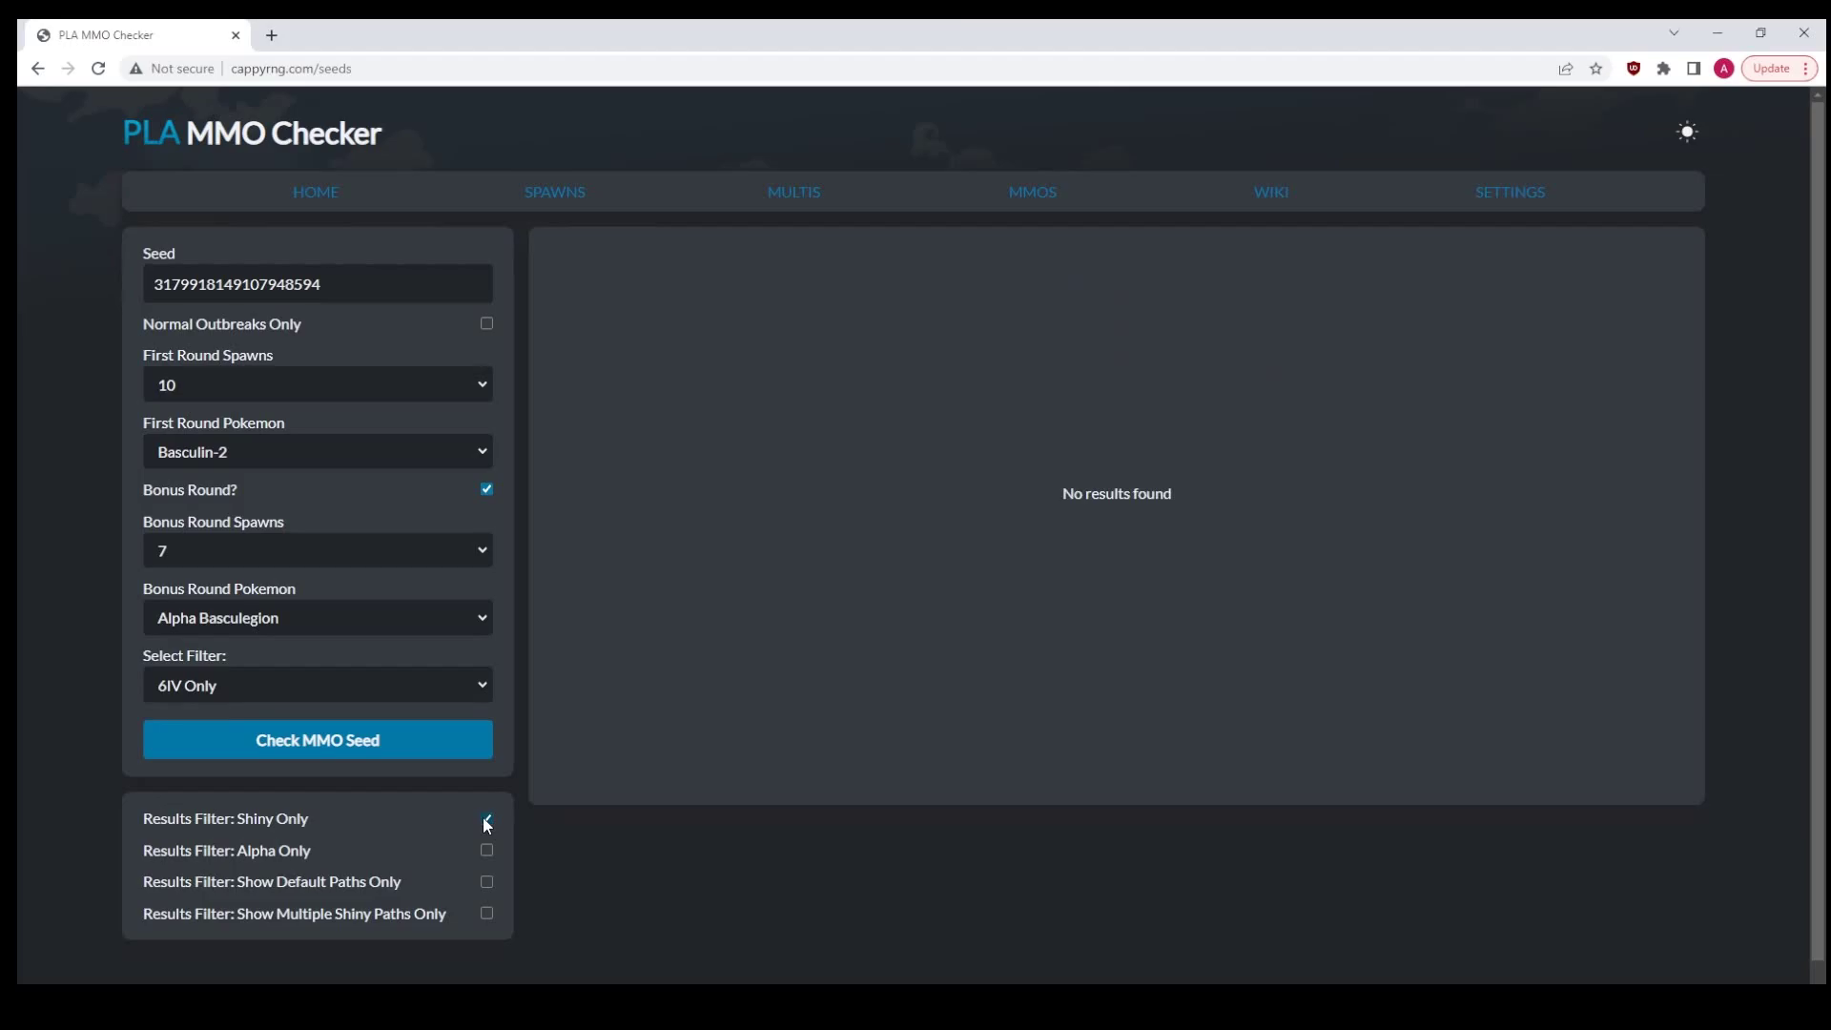
left_click(486, 821)
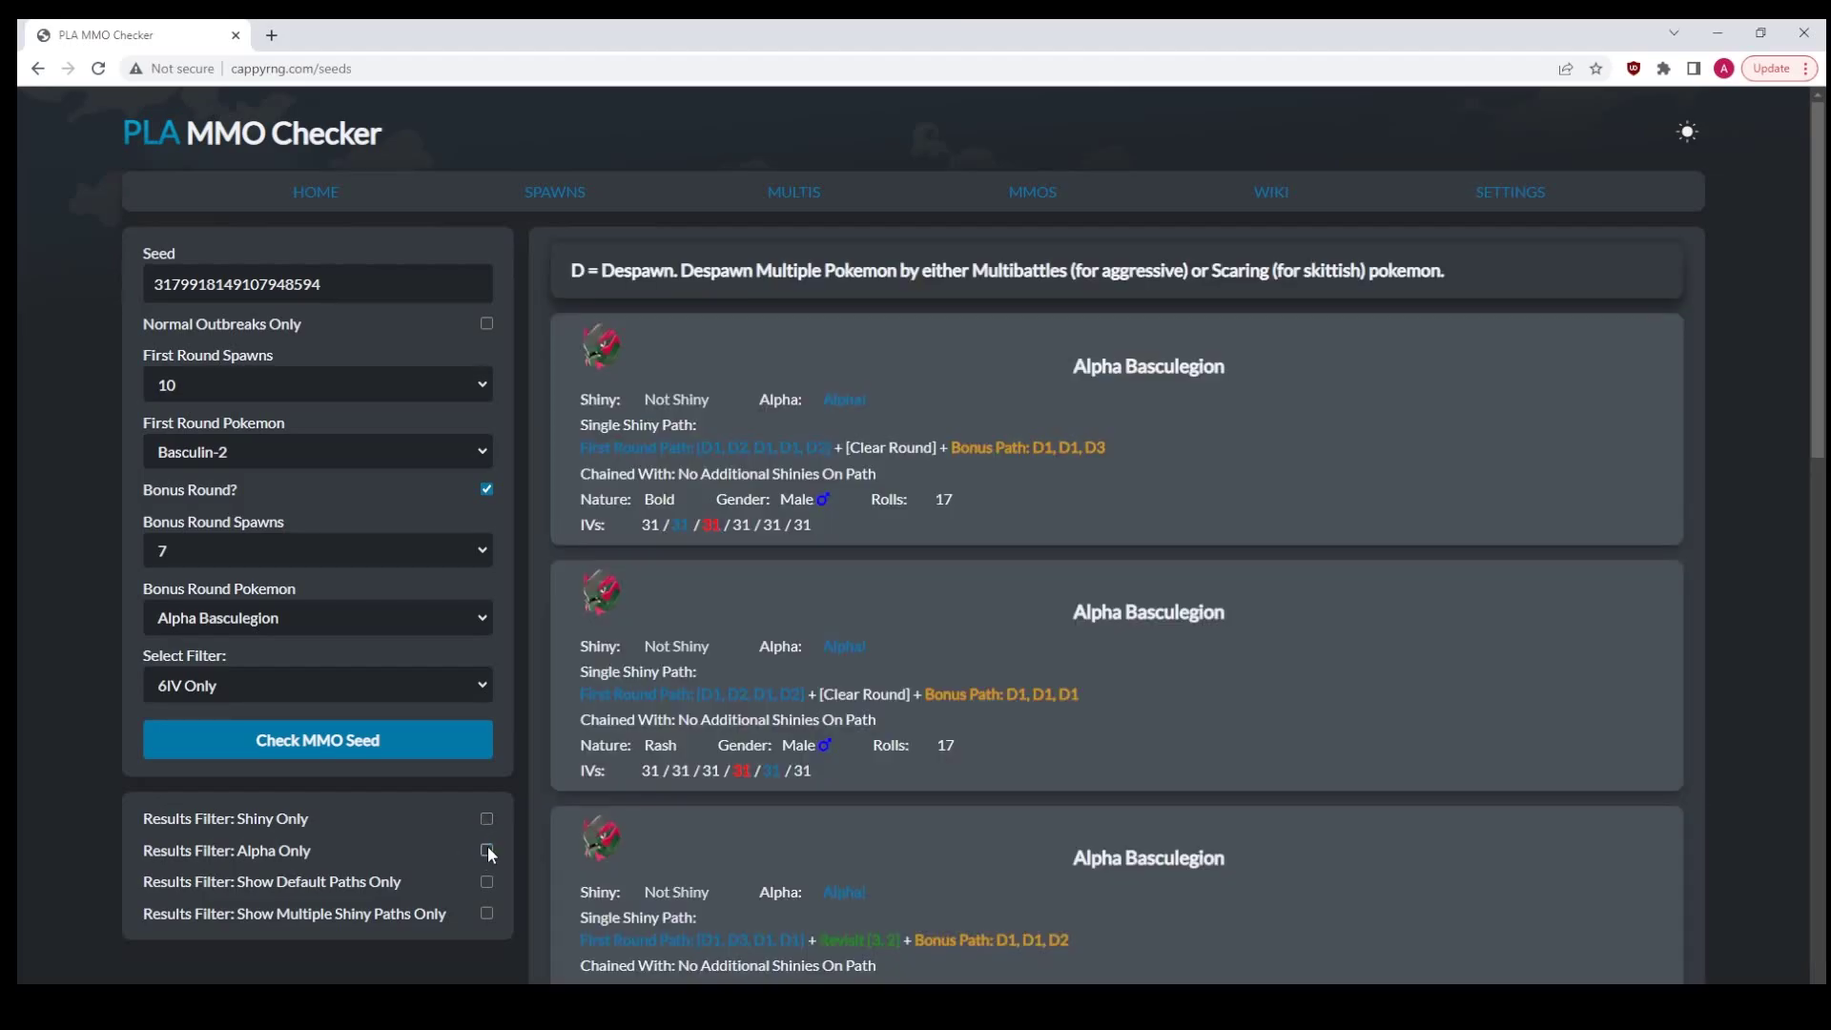
left_click(487, 847)
left_click(484, 913)
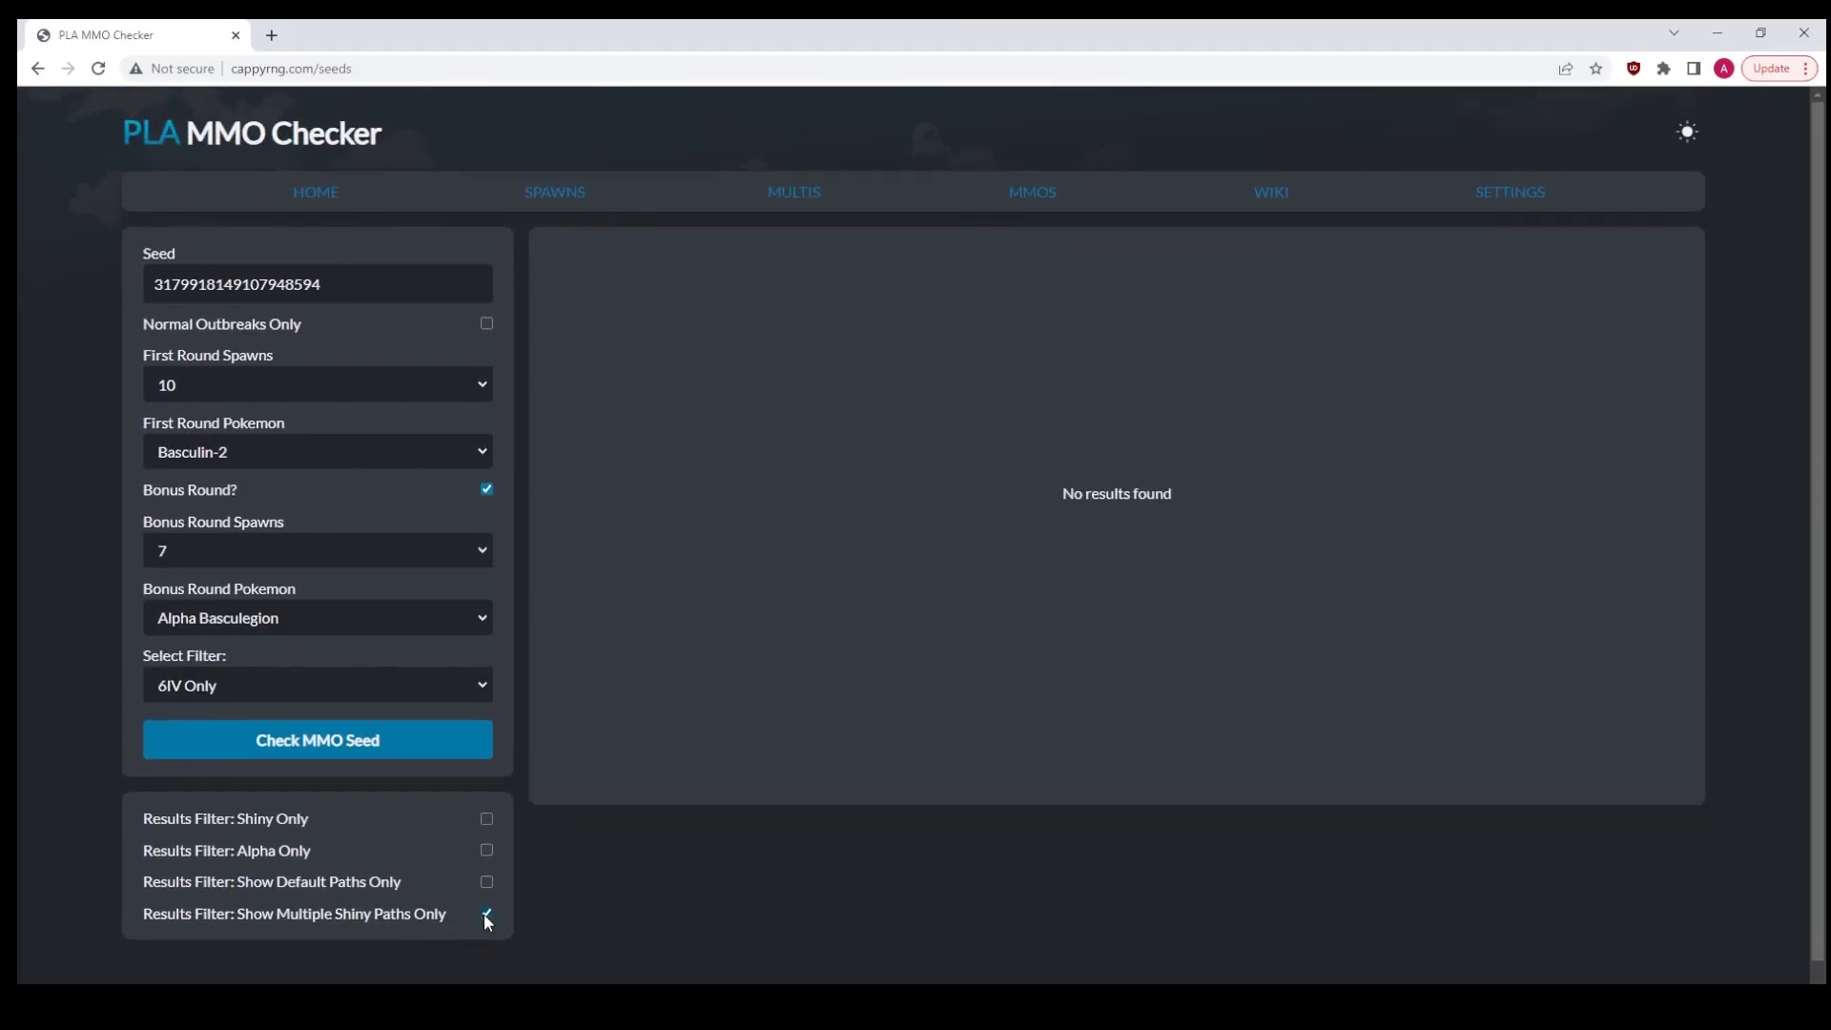
left_click(483, 914)
left_click(485, 881)
left_click(484, 881)
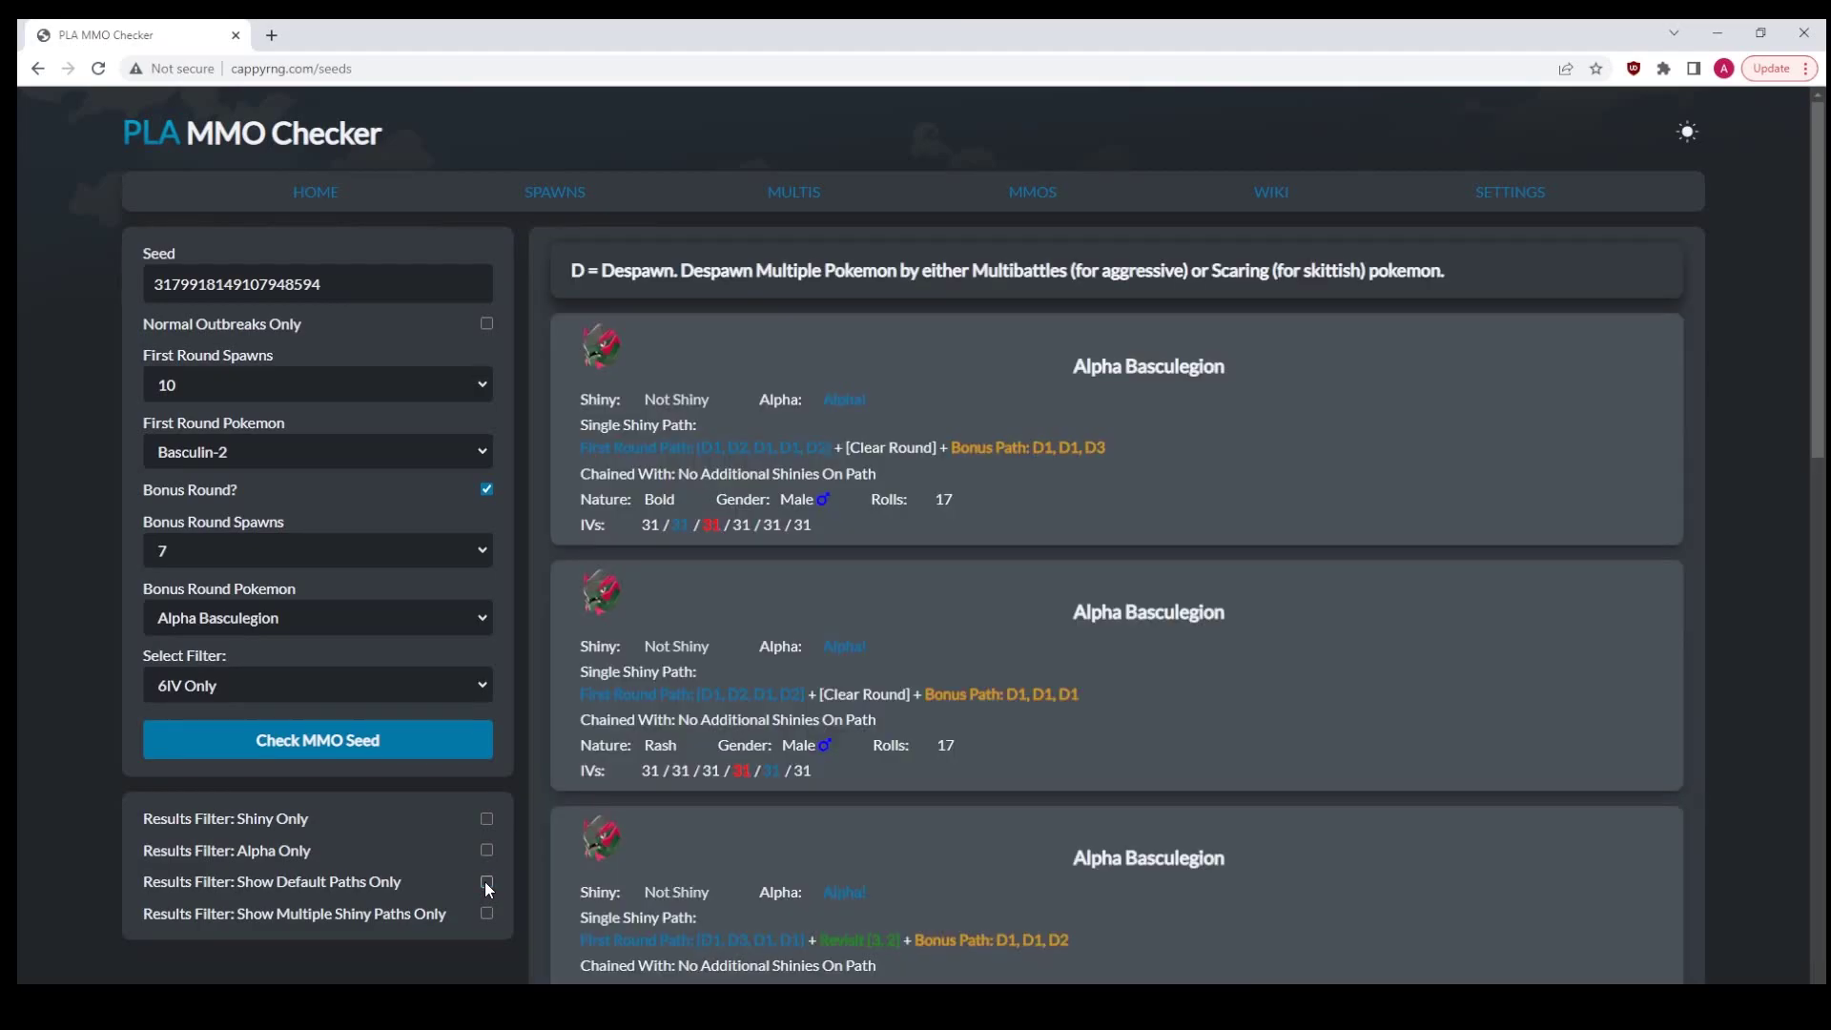
left_click(409, 694)
left_click(408, 688)
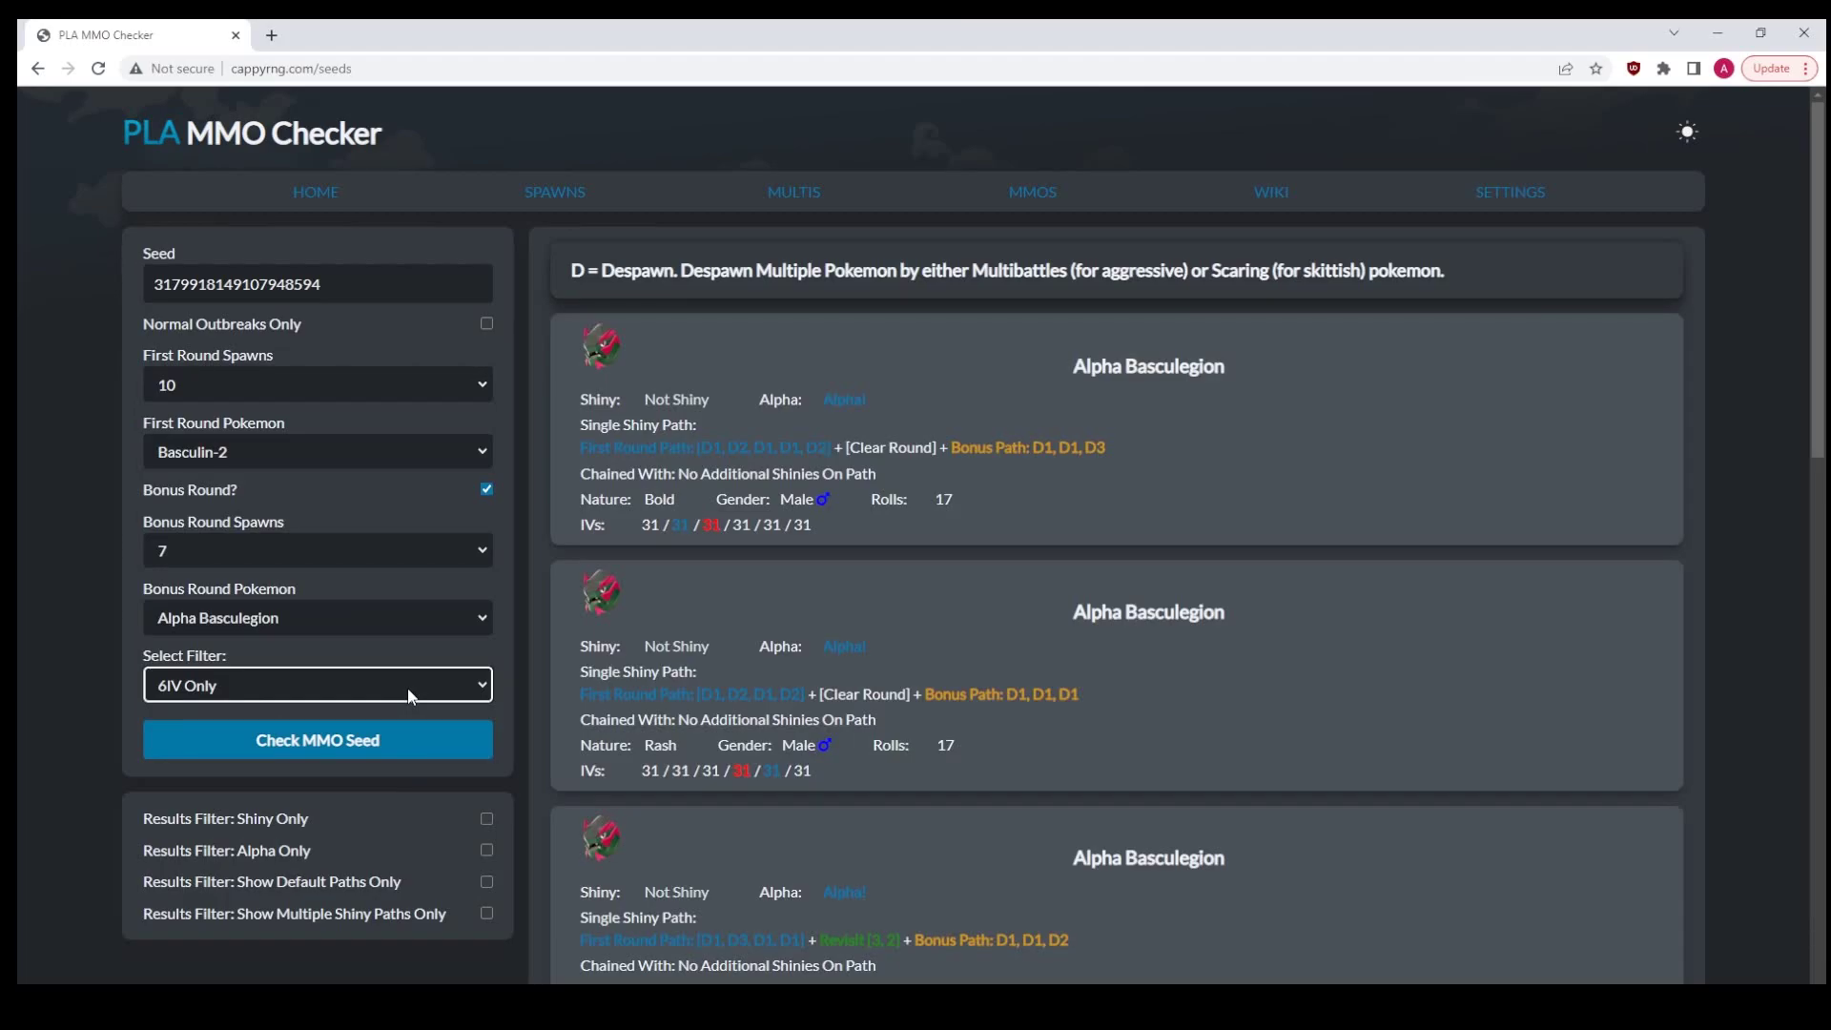
- Check with 0 Speed and 0 Attack IV Only (no results), then choose 0 Attack IV, 5IV 30+ Only
left_click(408, 689)
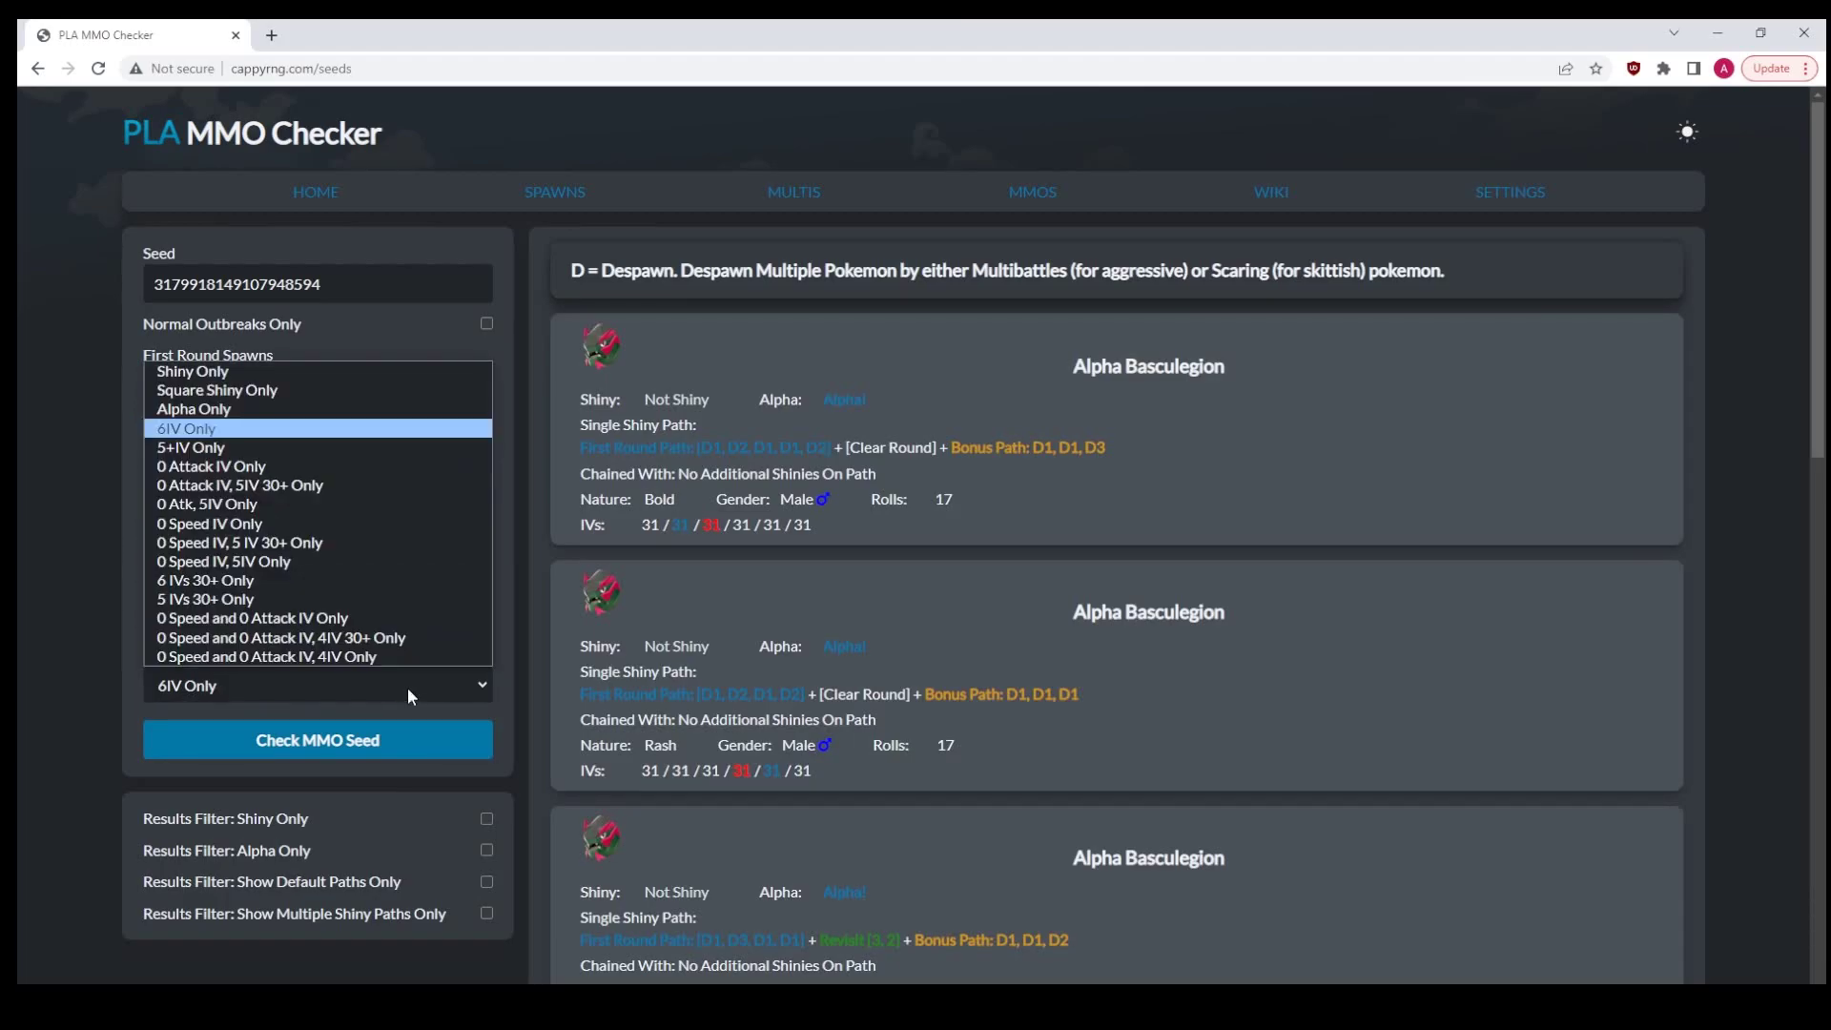
left_click(305, 619)
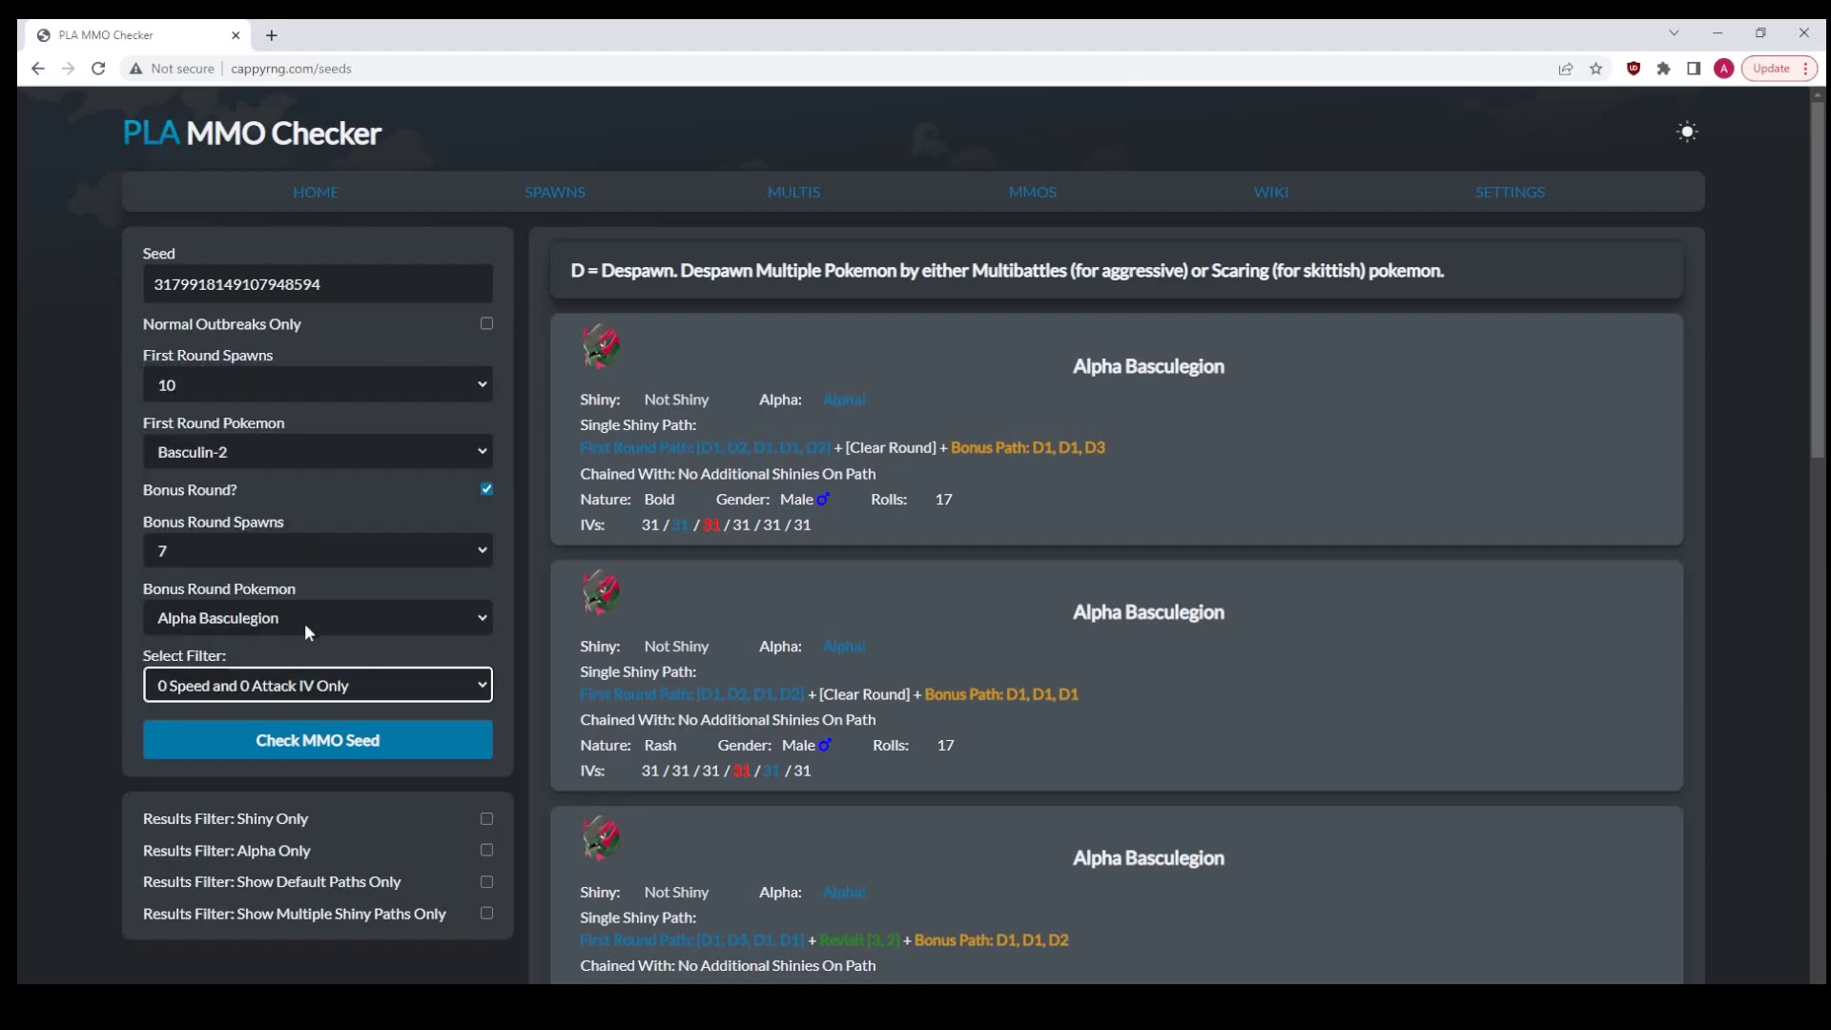
left_click(366, 754)
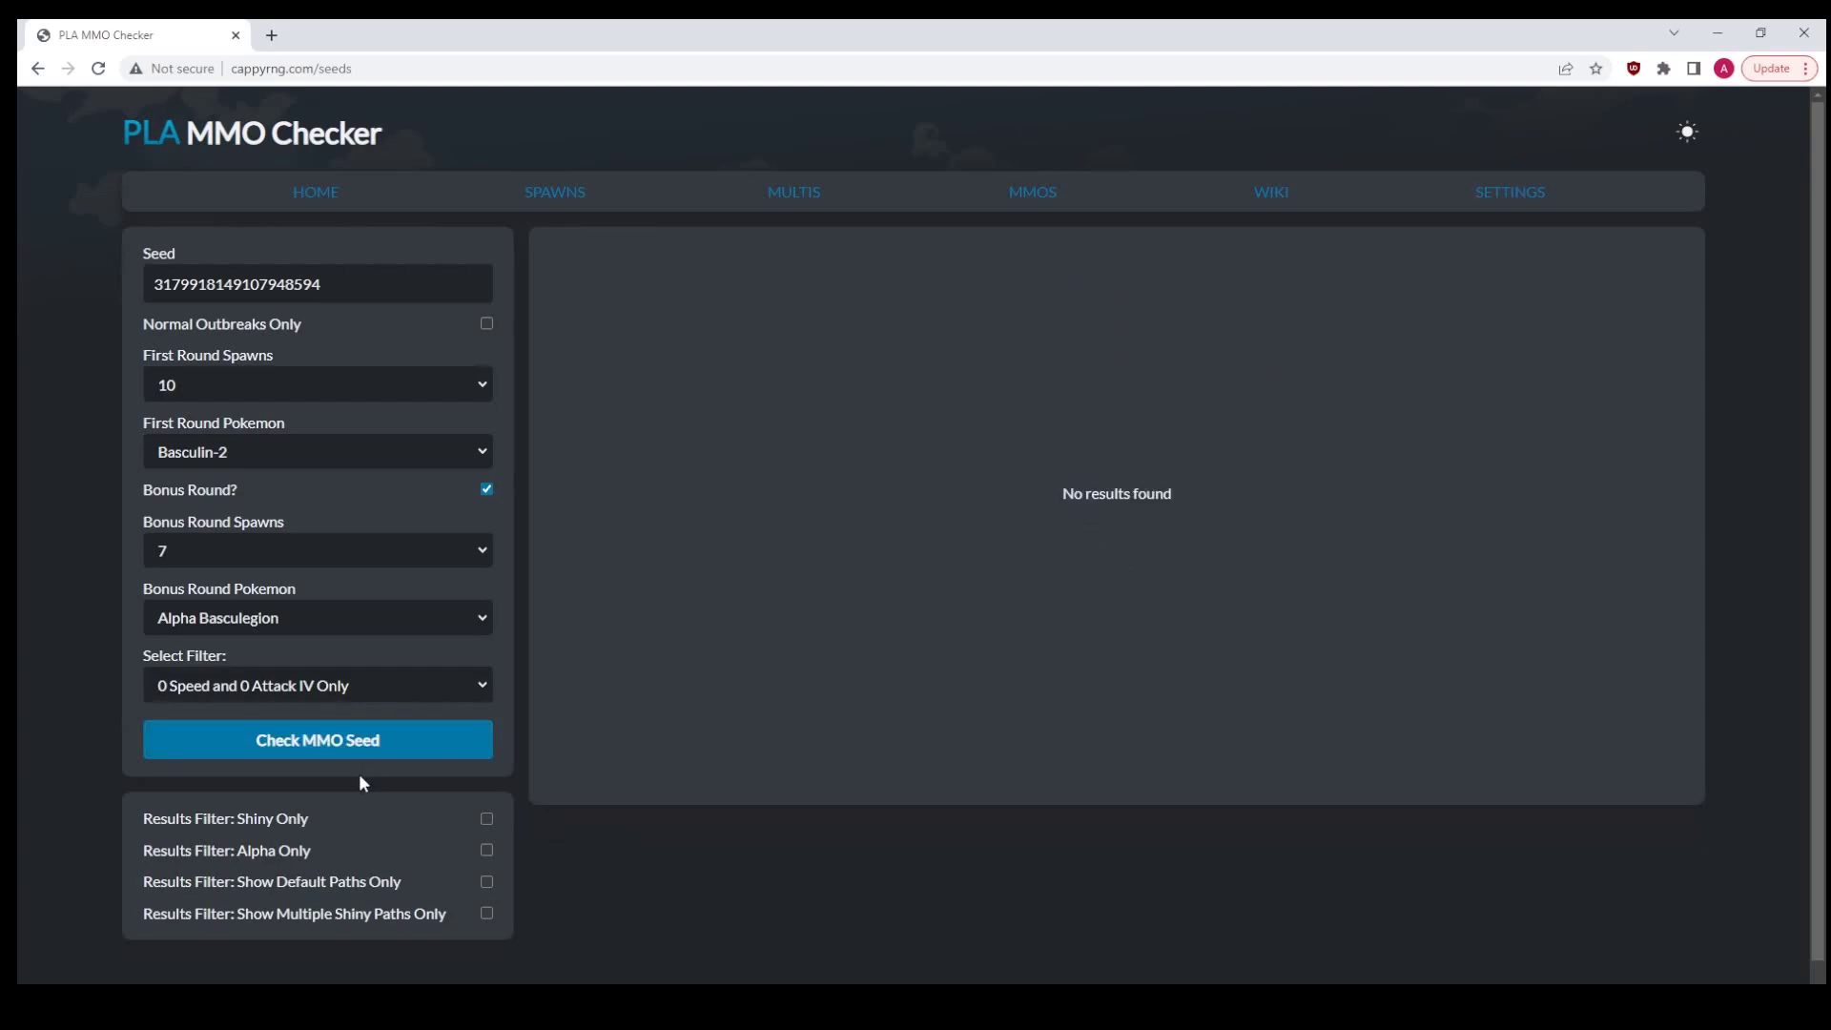
left_click(322, 683)
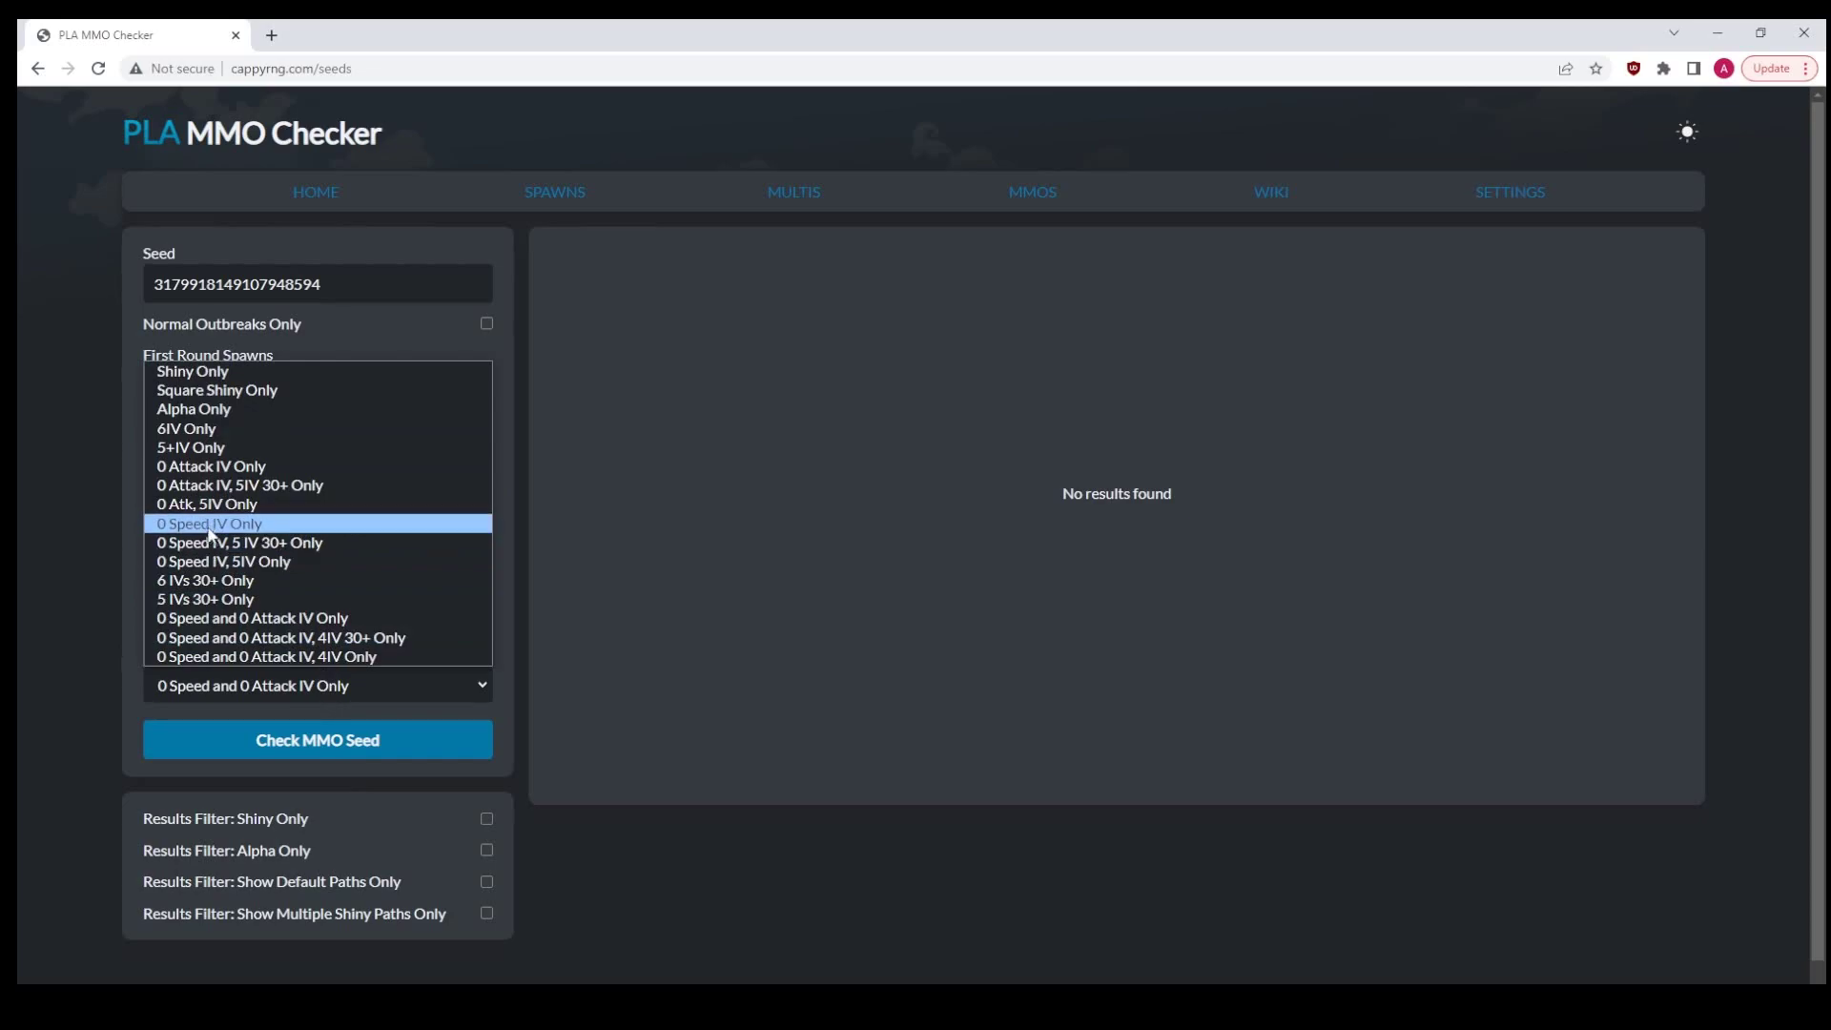
left_click(215, 484)
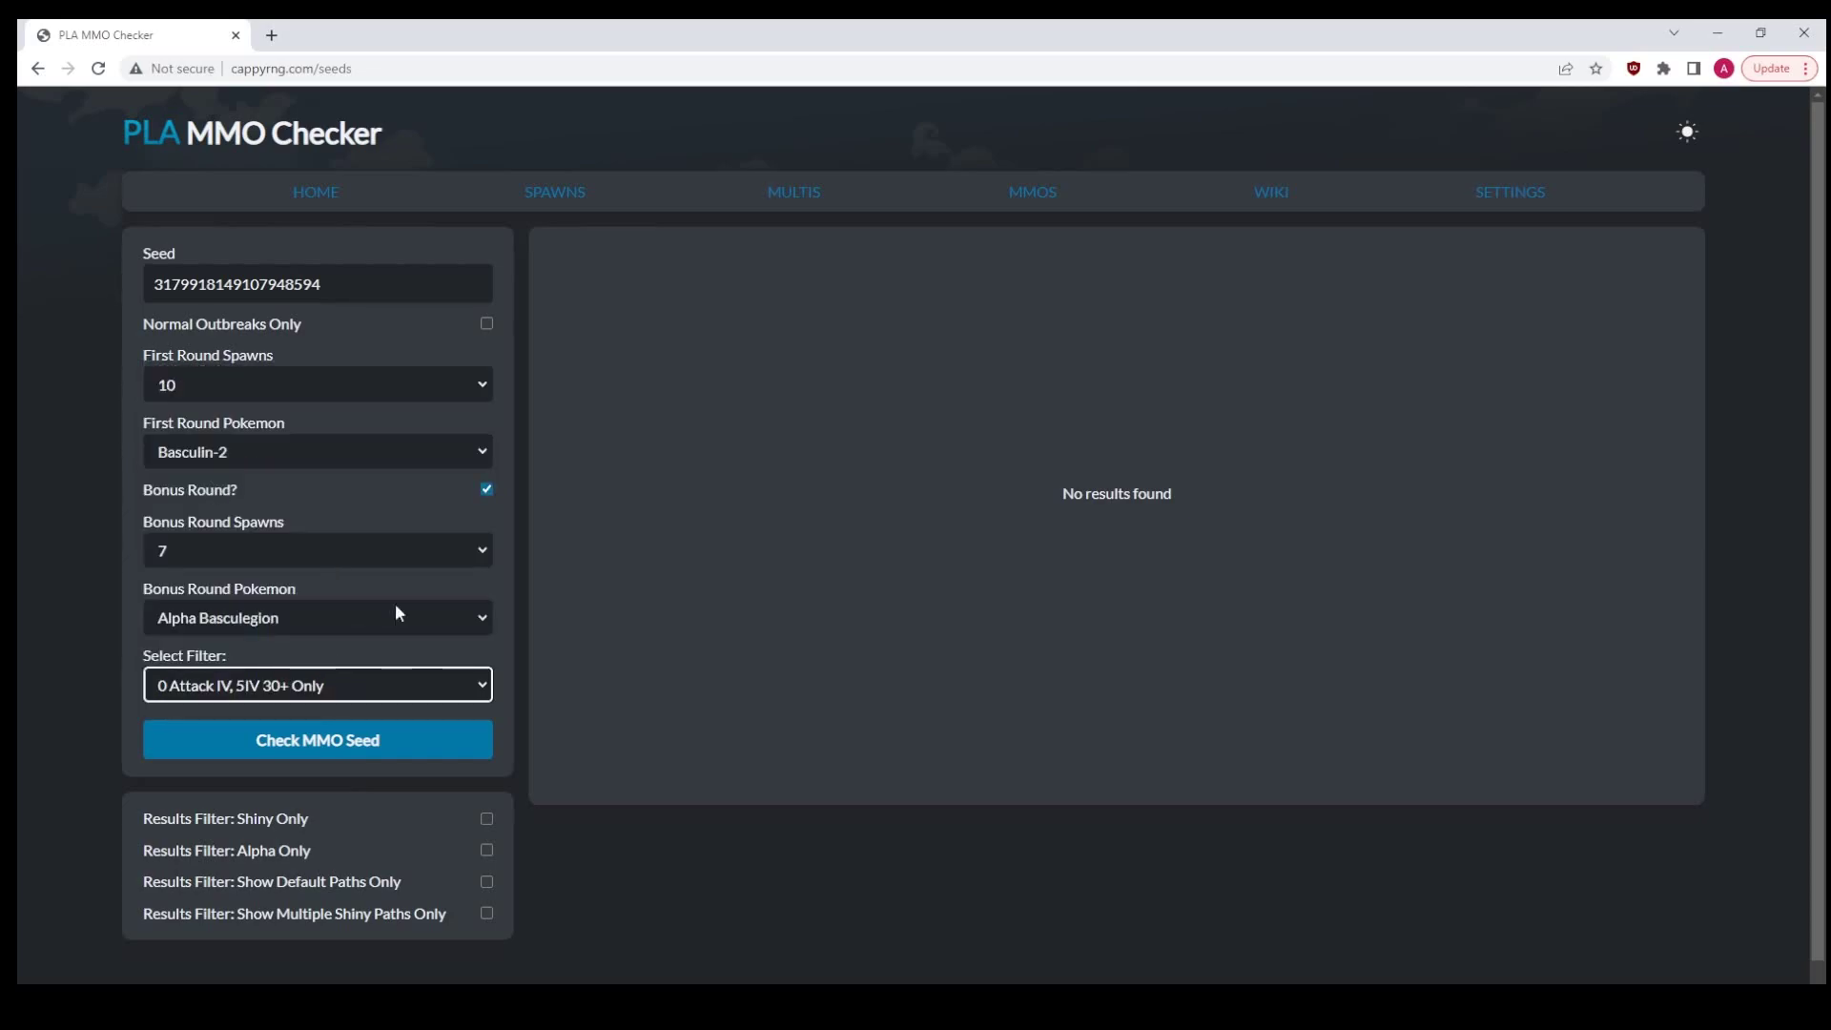
- Run the 0 Attack IV, 5IV 30+ check with Shiny Only left off, and scroll the results
left_click(343, 746)
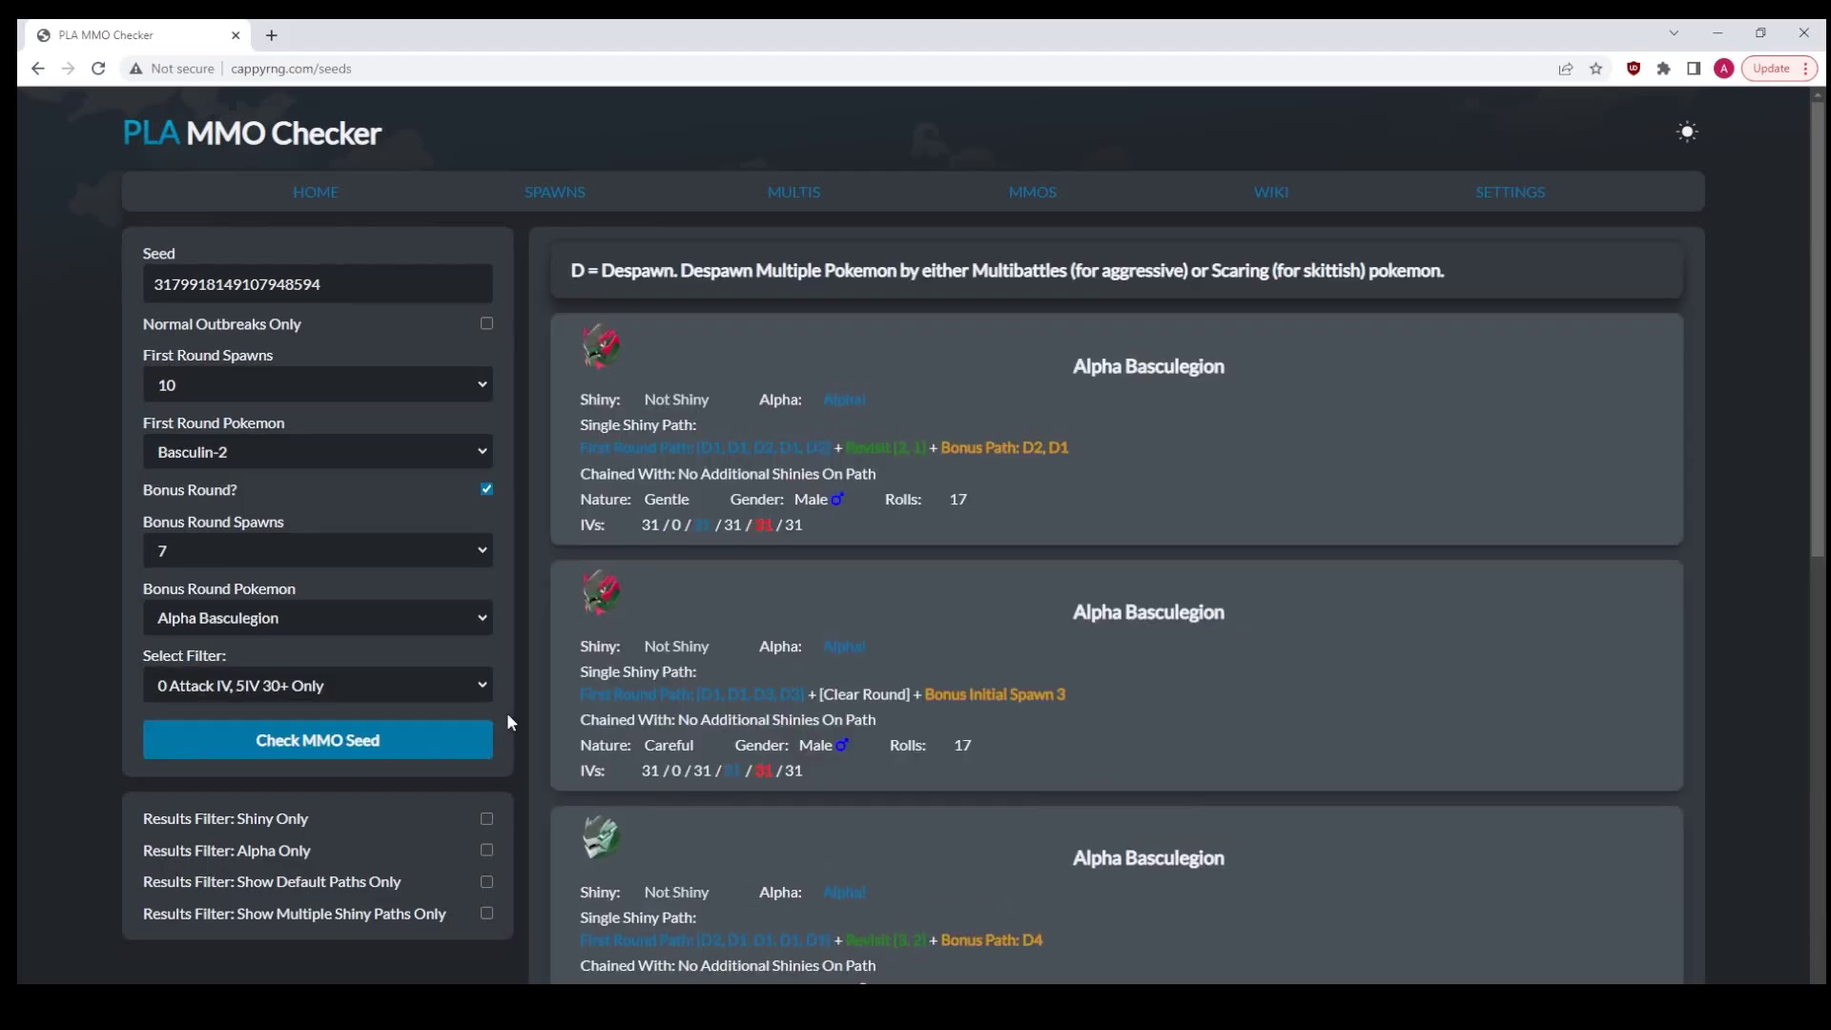
left_click(488, 816)
left_click(488, 816)
scroll(852, 814, "down", 8)
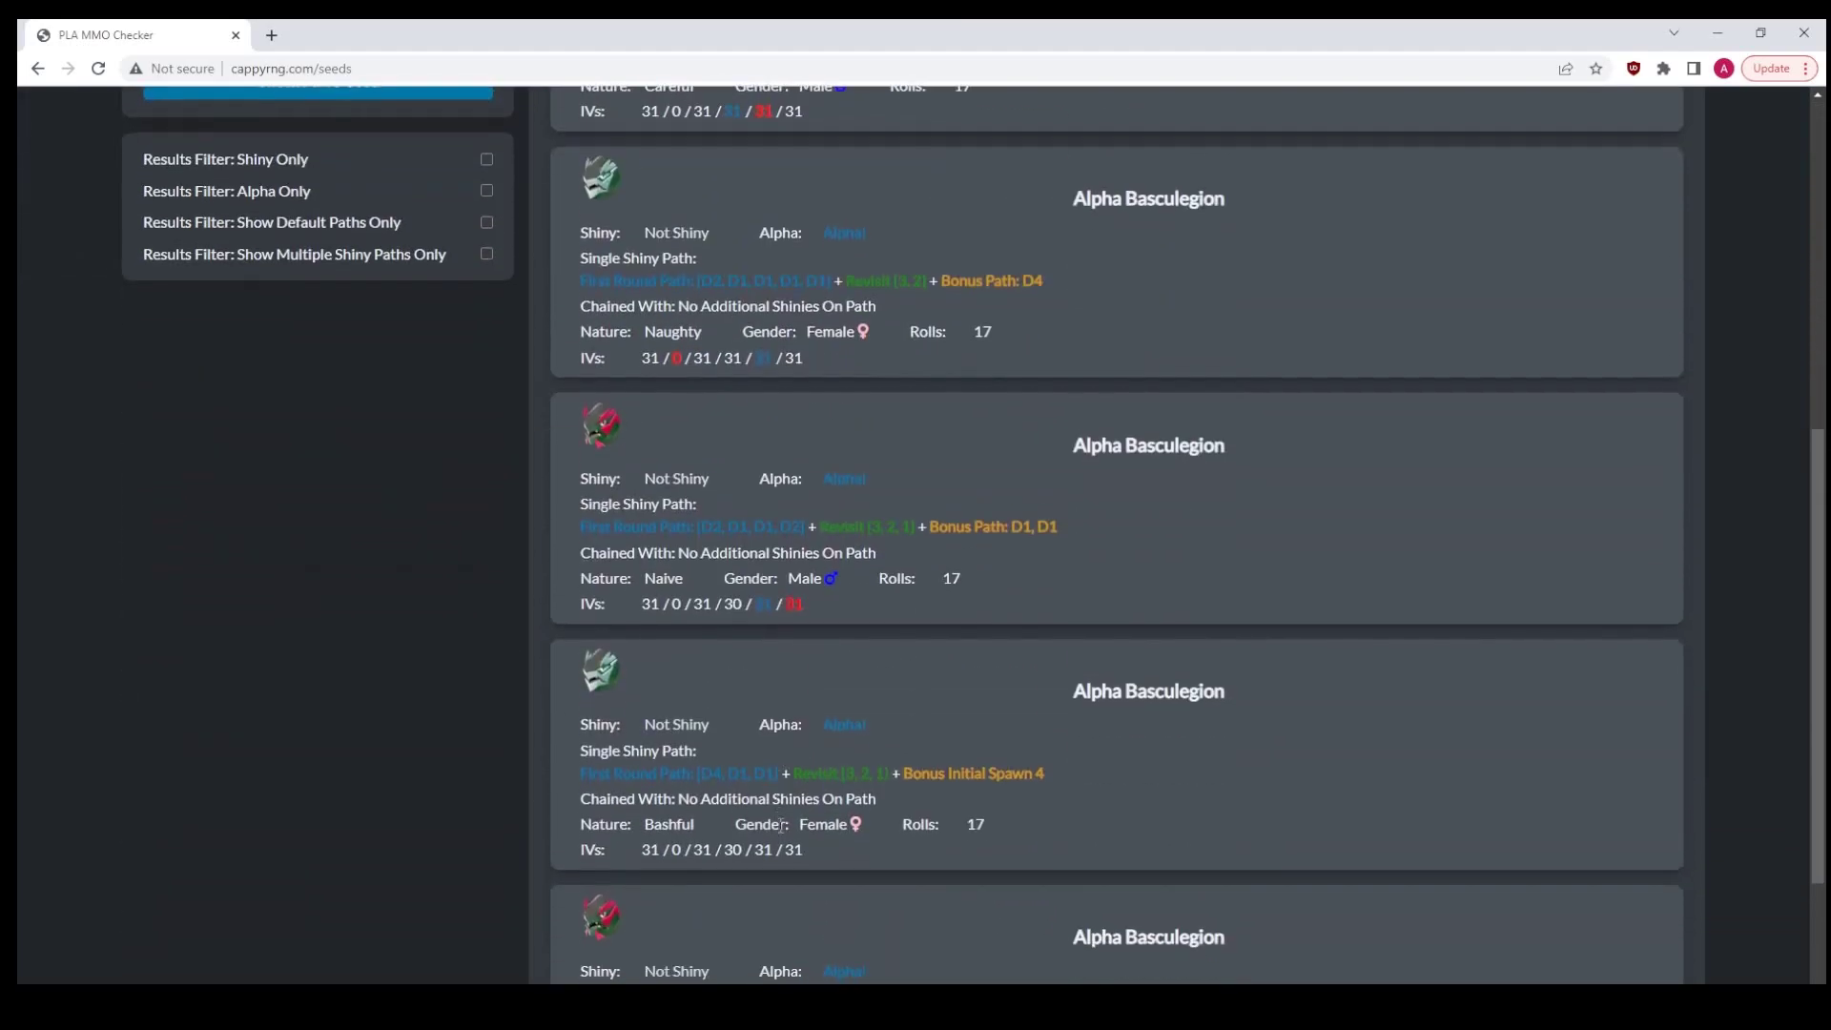
scroll(847, 904, "down", 1)
left_click_drag(626, 652, 829, 672)
left_click(749, 662)
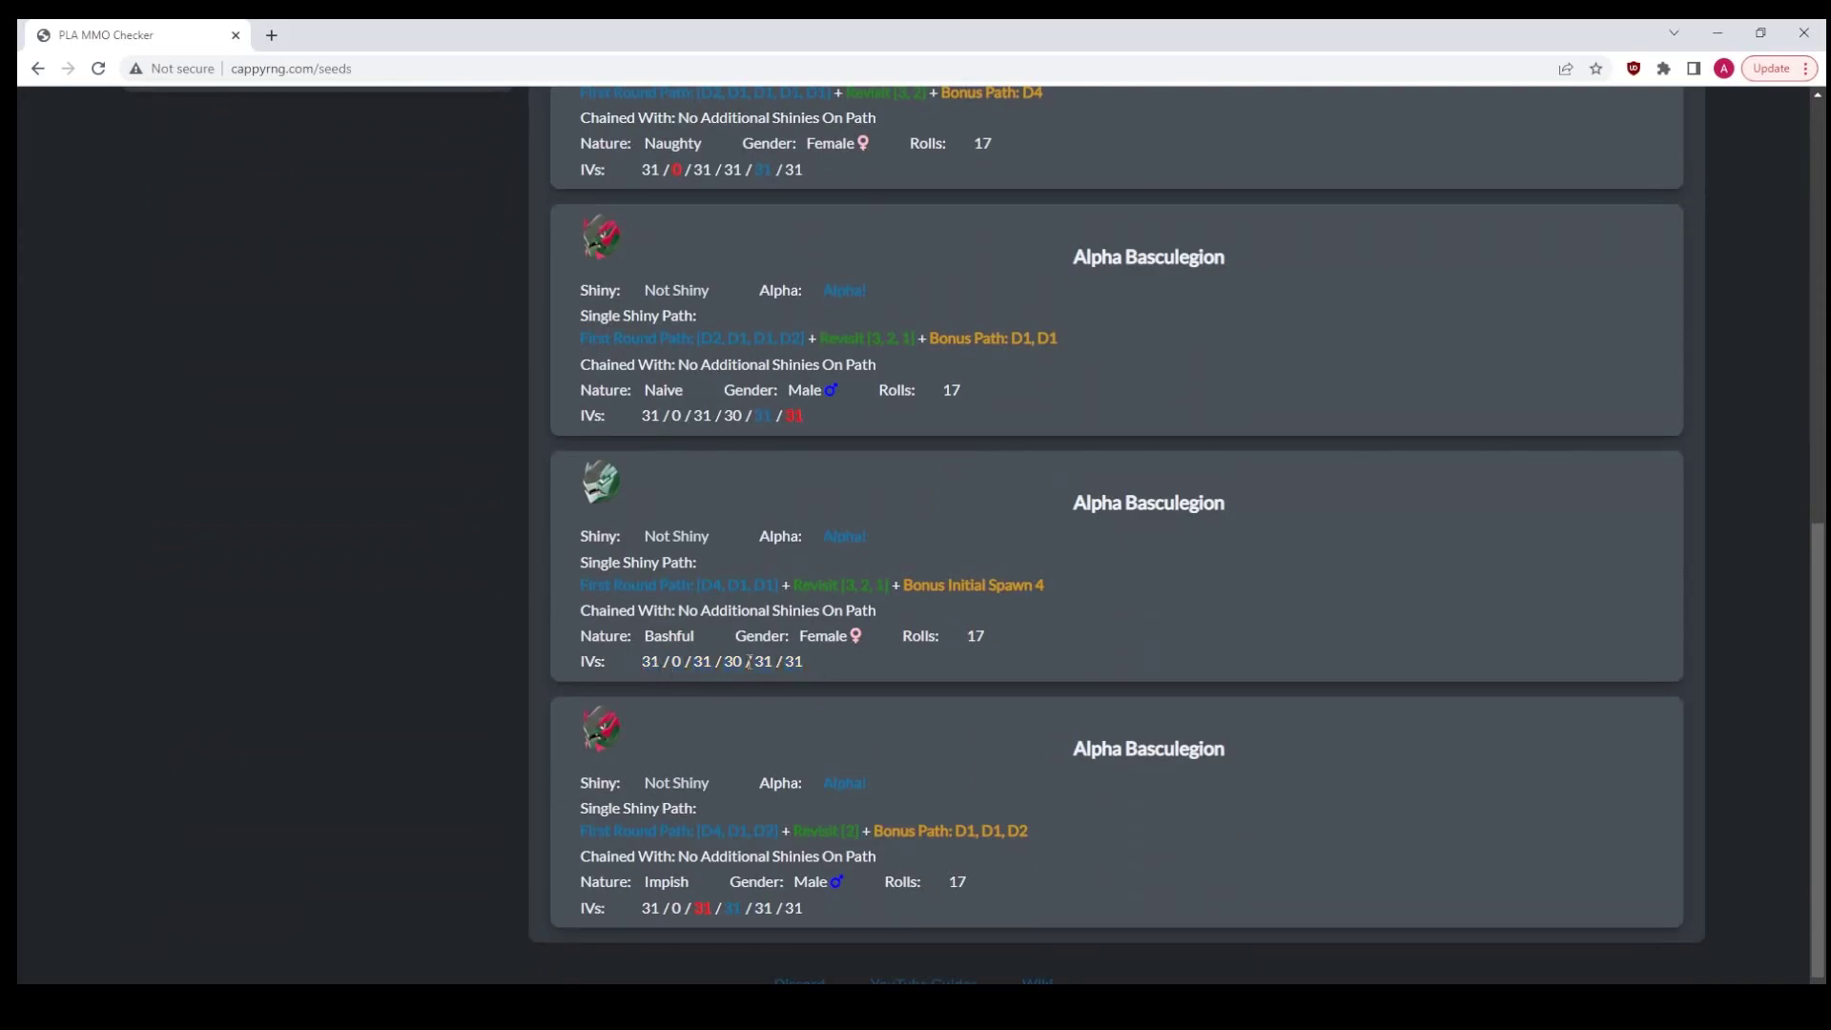
scroll(877, 770, "up", 8)
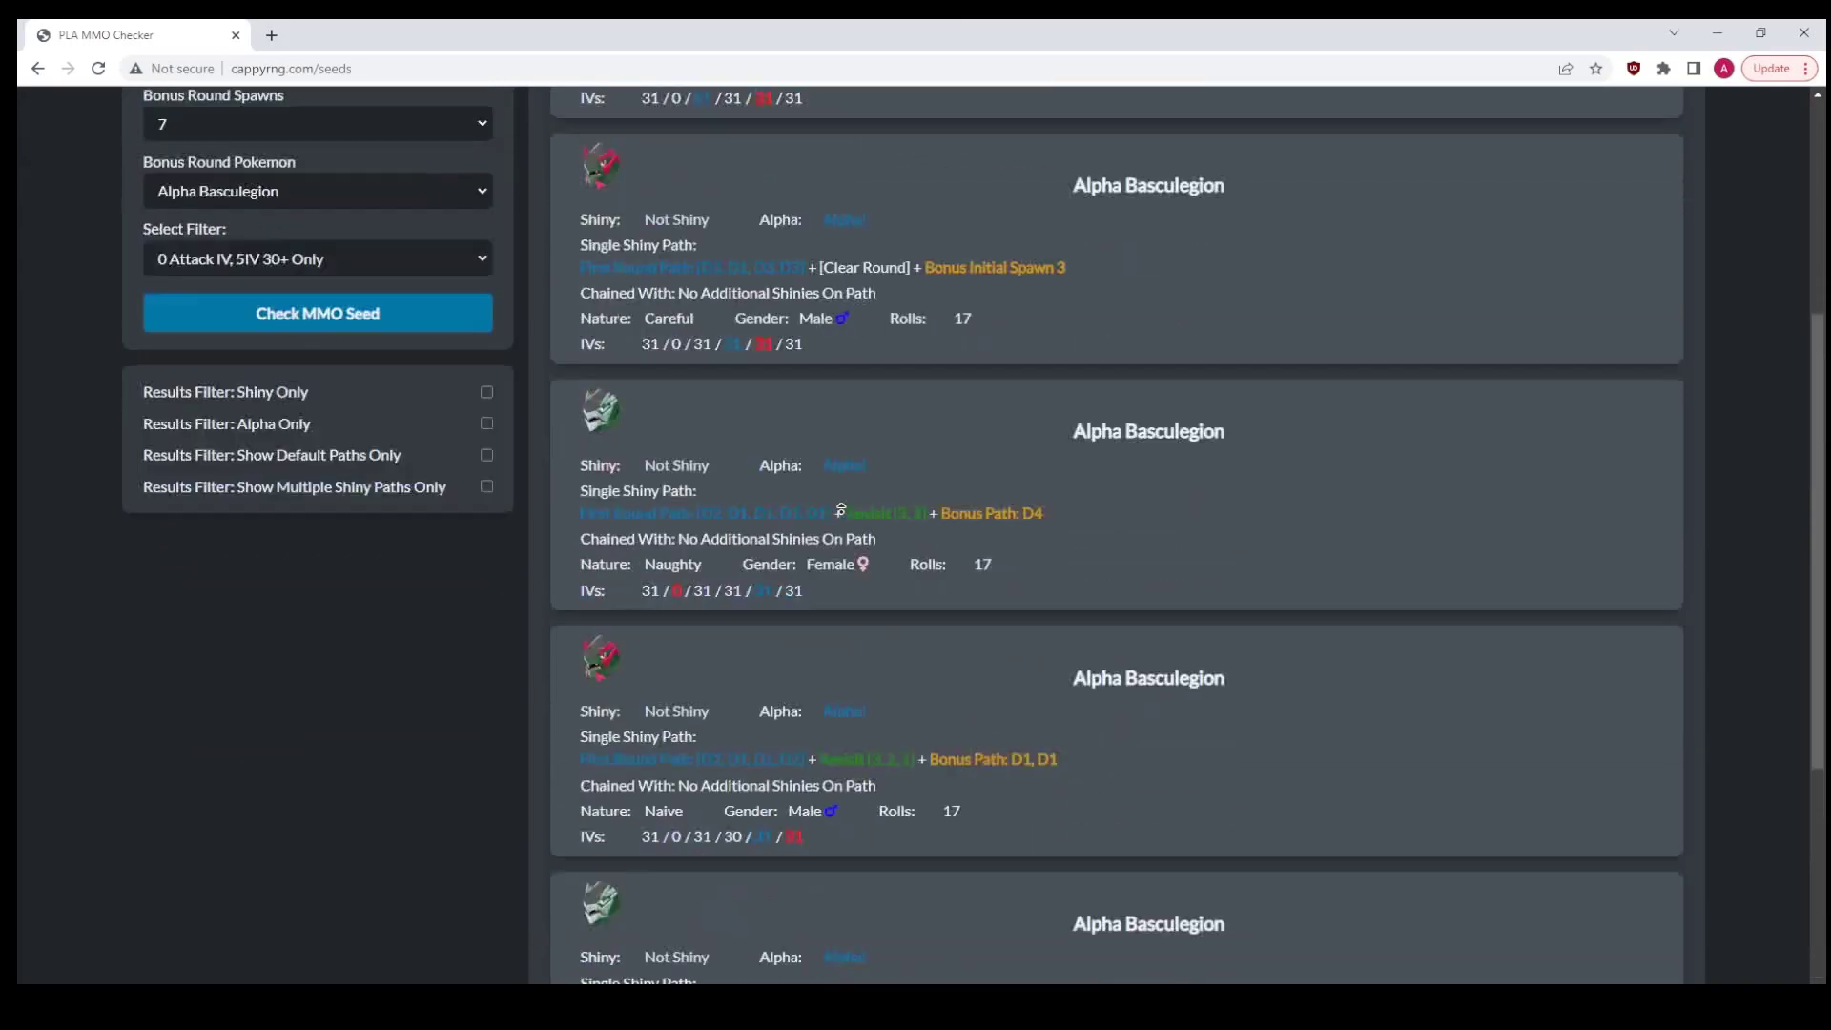
- Switch the filter to Square Shiny Only and rerun Check MMO Seed
left_click(357, 684)
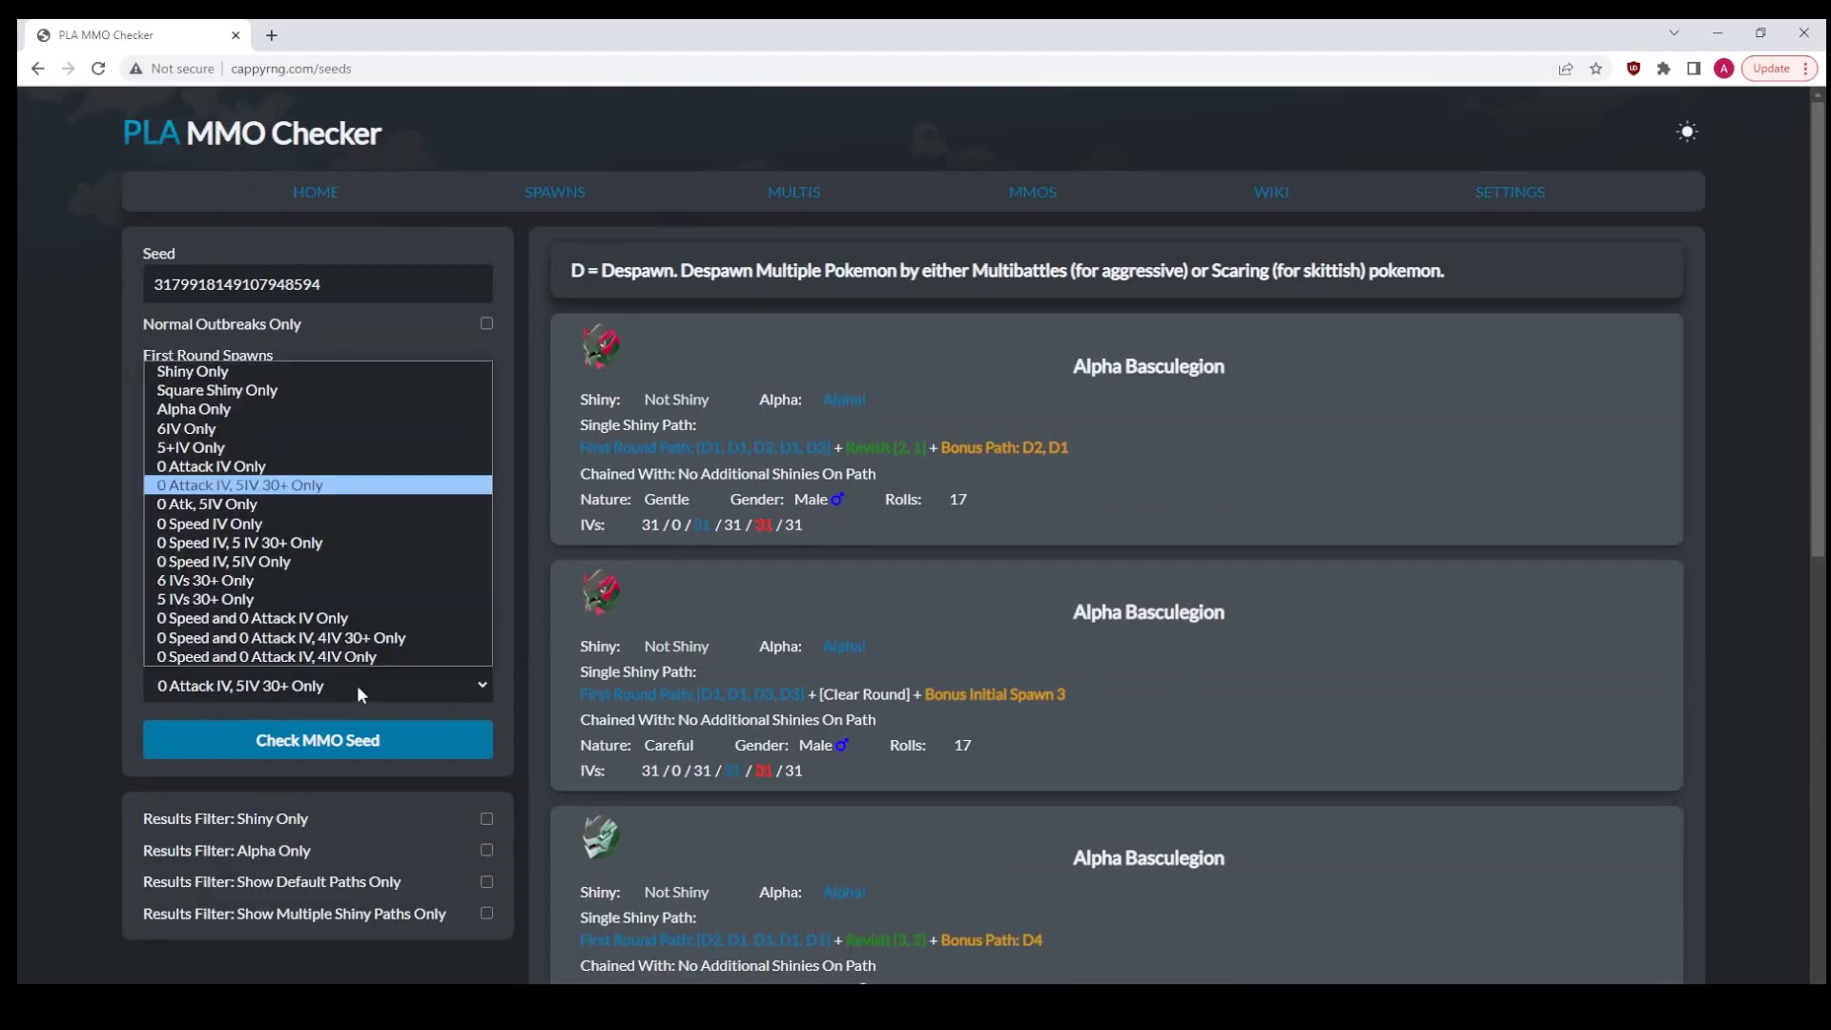
left_click(273, 390)
left_click(340, 744)
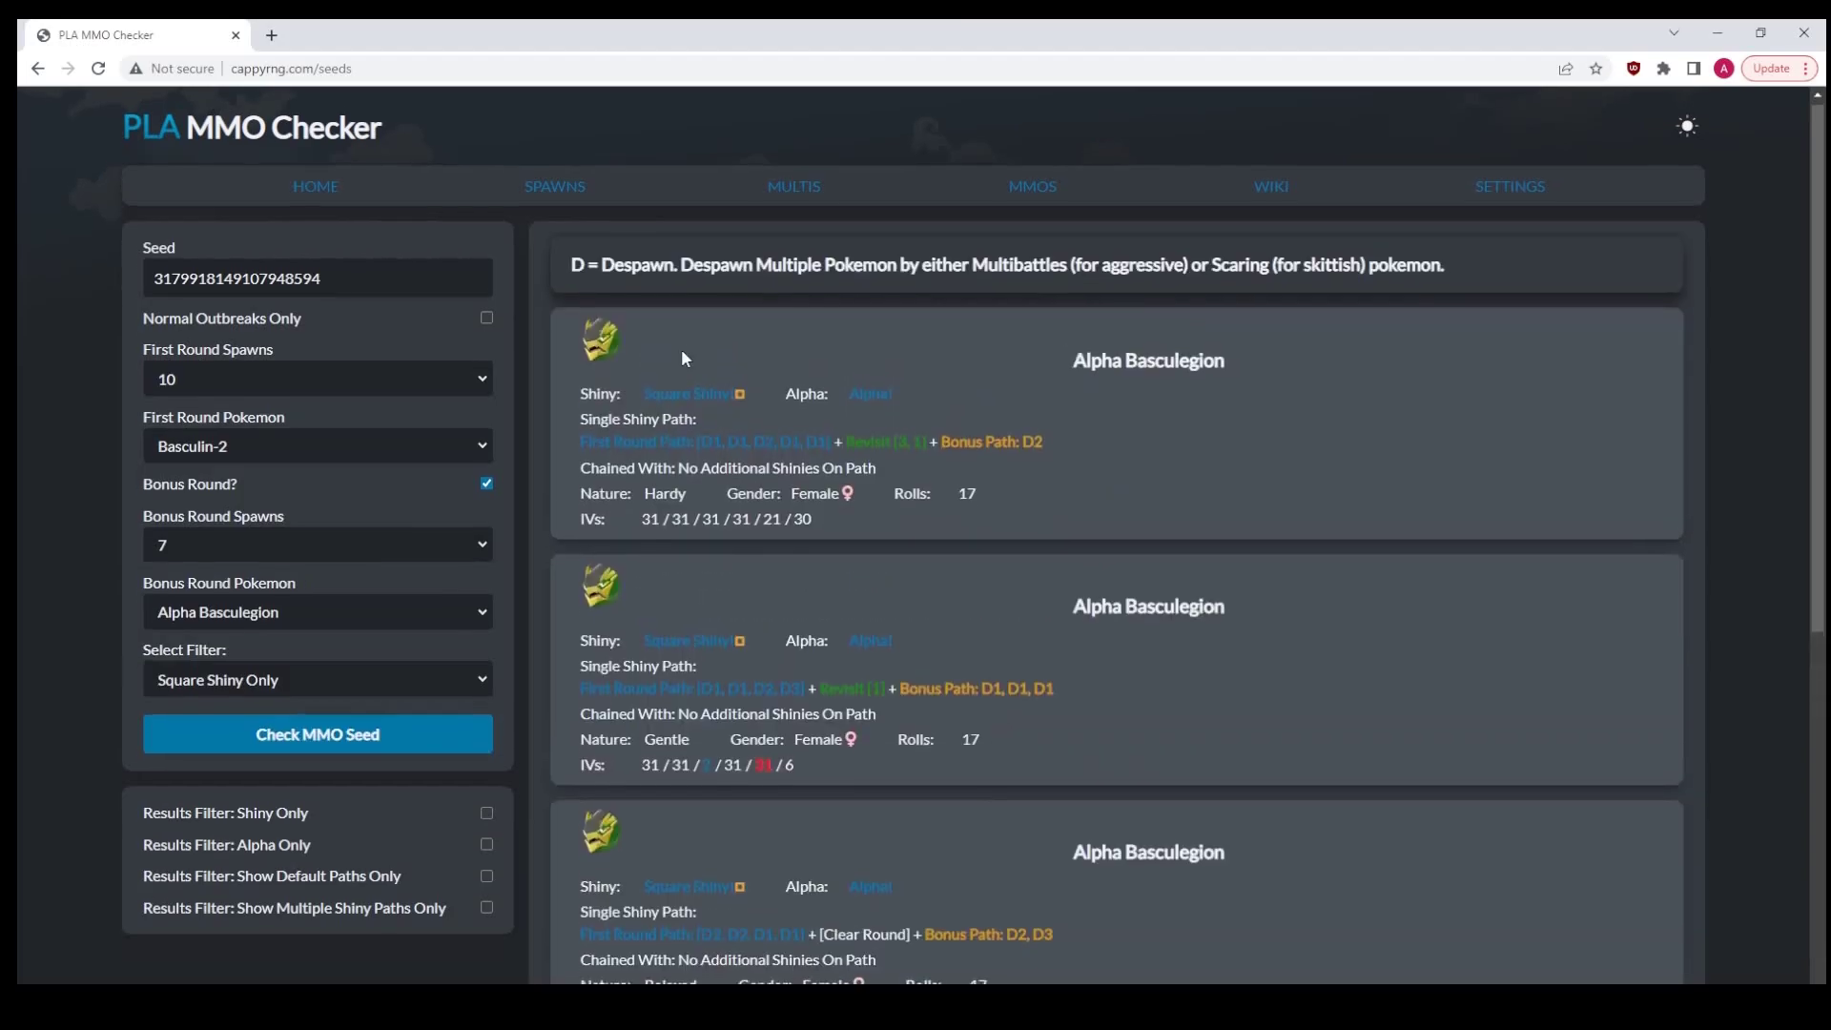
scroll(682, 351, "down", 6)
scroll(1085, 469, "up", 6)
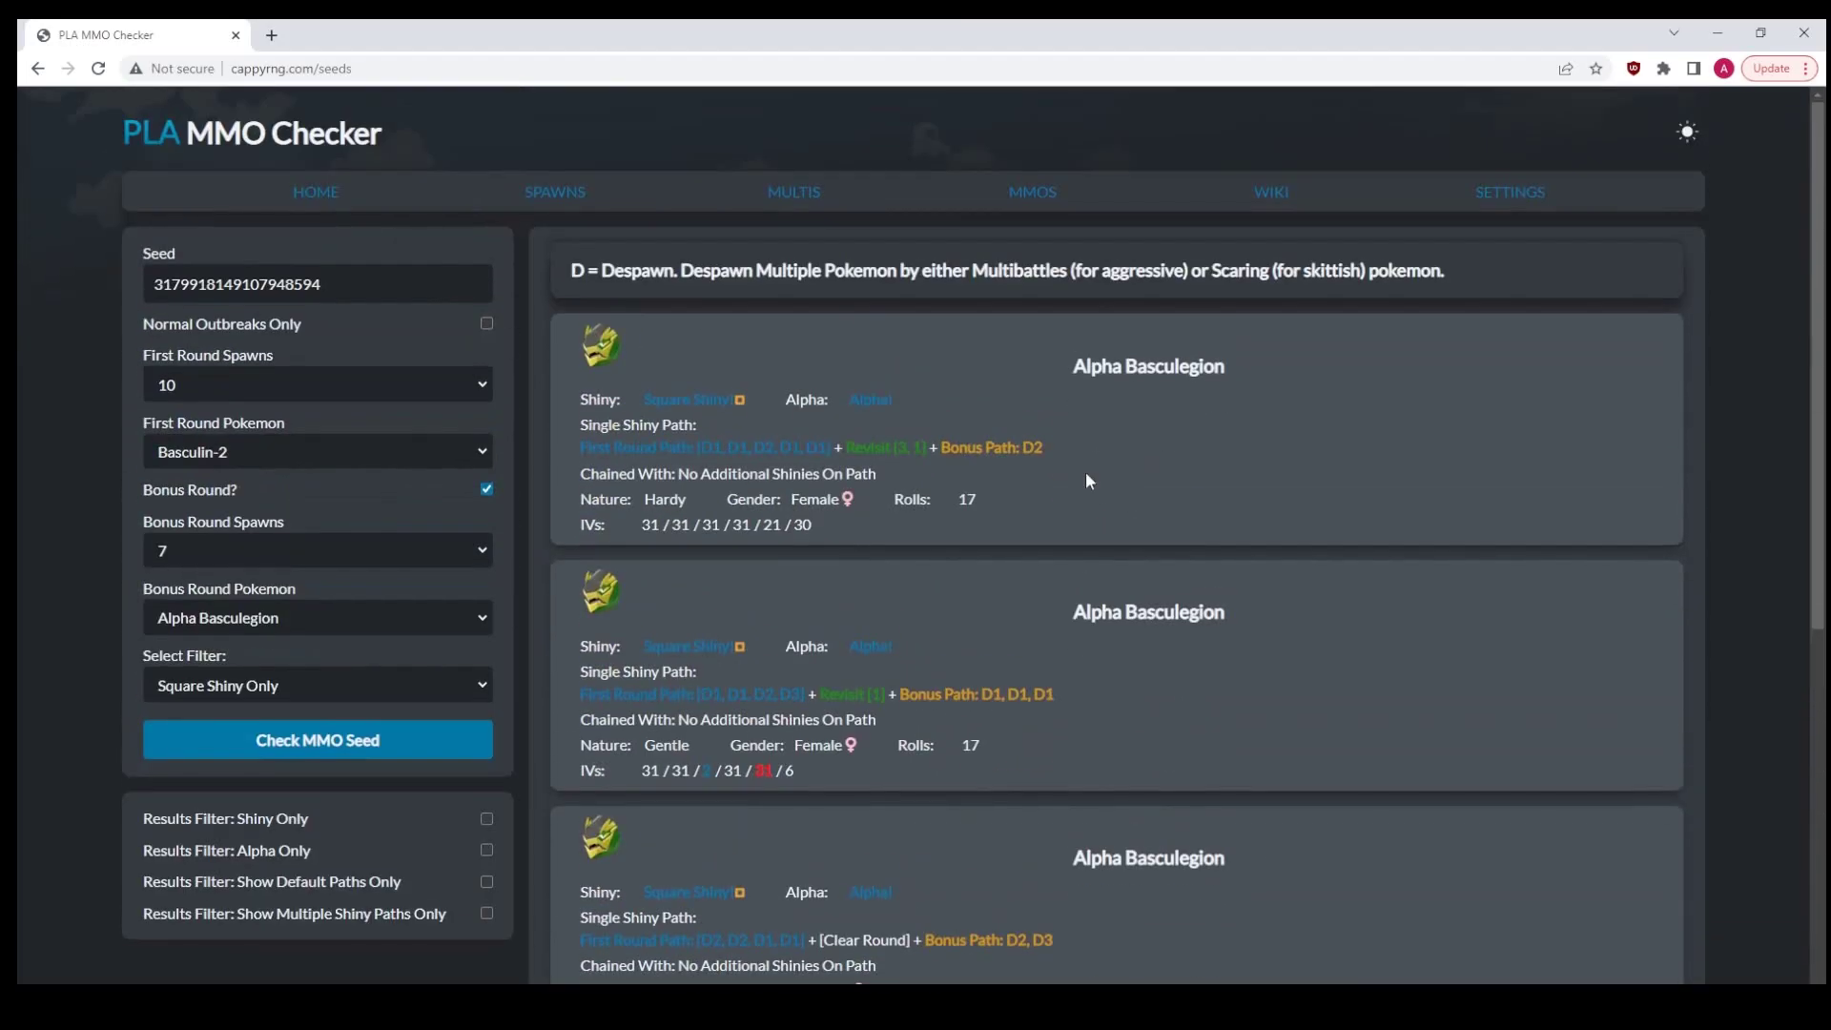